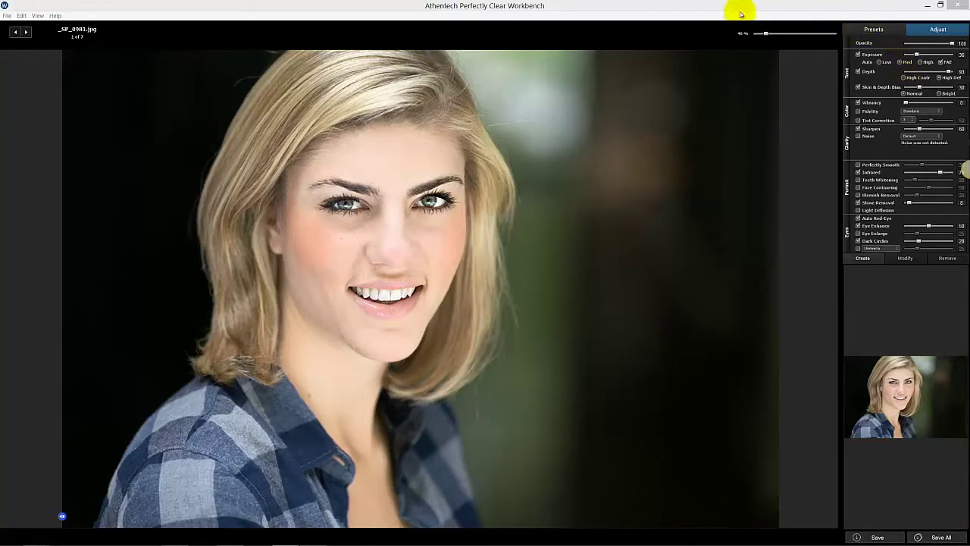
- Show the preset tiles for portrait _SP_0981.jpg, with Intelligent Auto selected
click(890, 32)
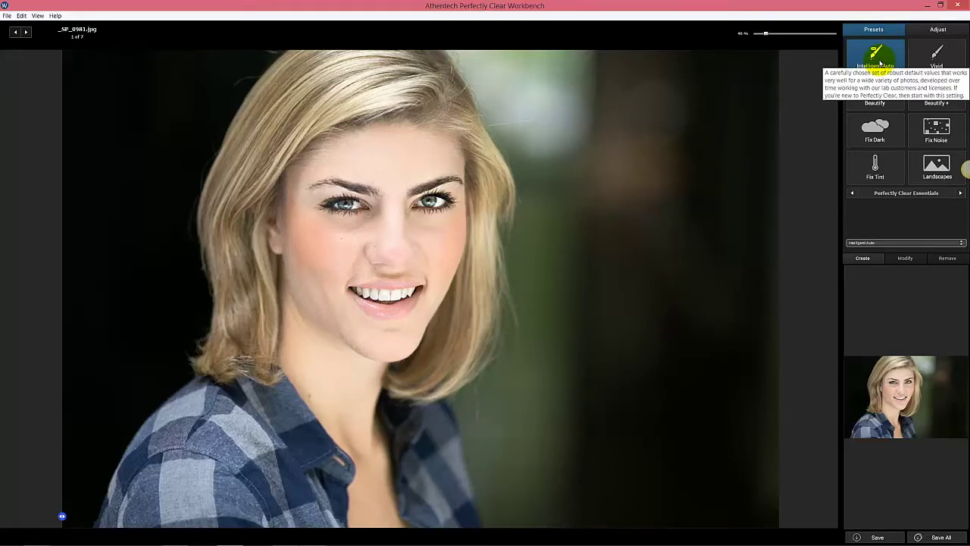
- Compare the portrait to its original, try Face Aware Exposure and revert it, then advance to IMG_0084.JPG
click(938, 30)
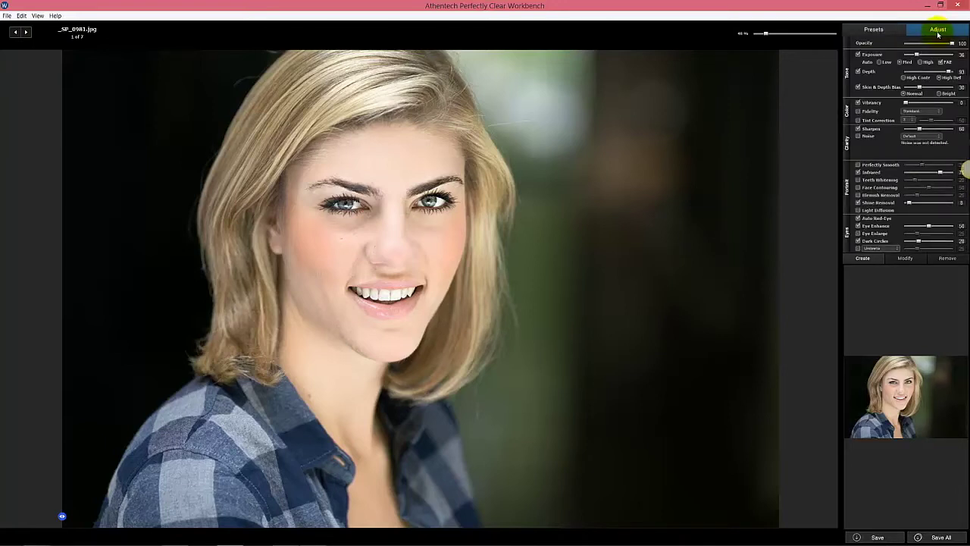
click(508, 189)
click(942, 62)
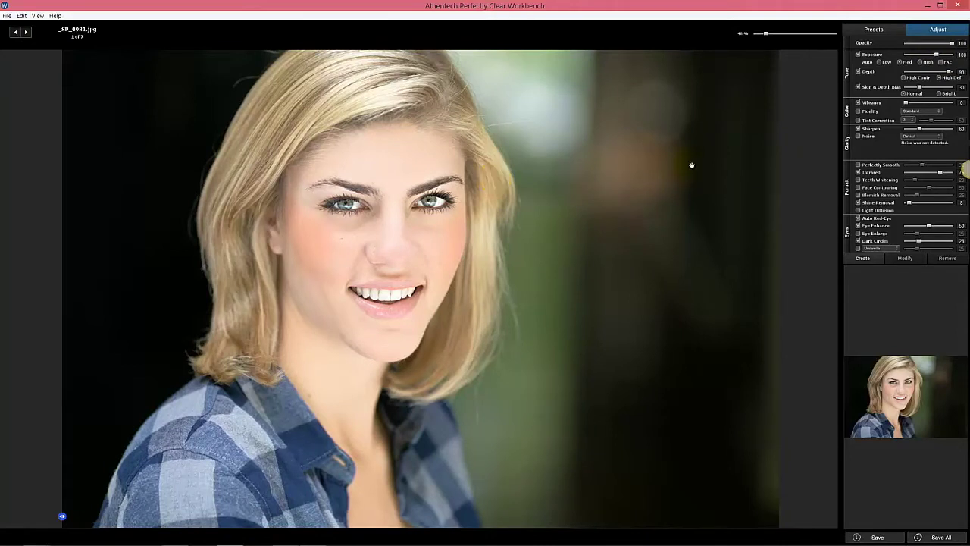
click(943, 63)
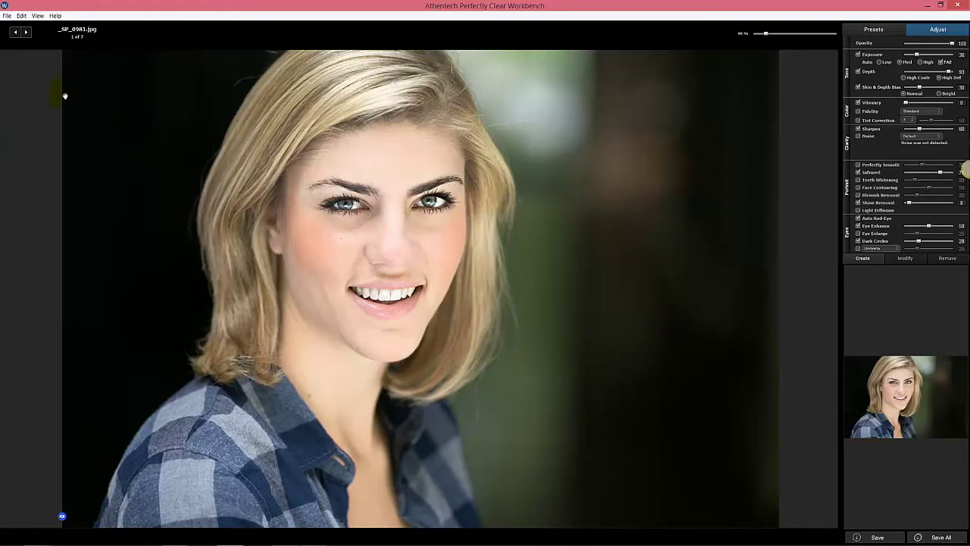
click(26, 33)
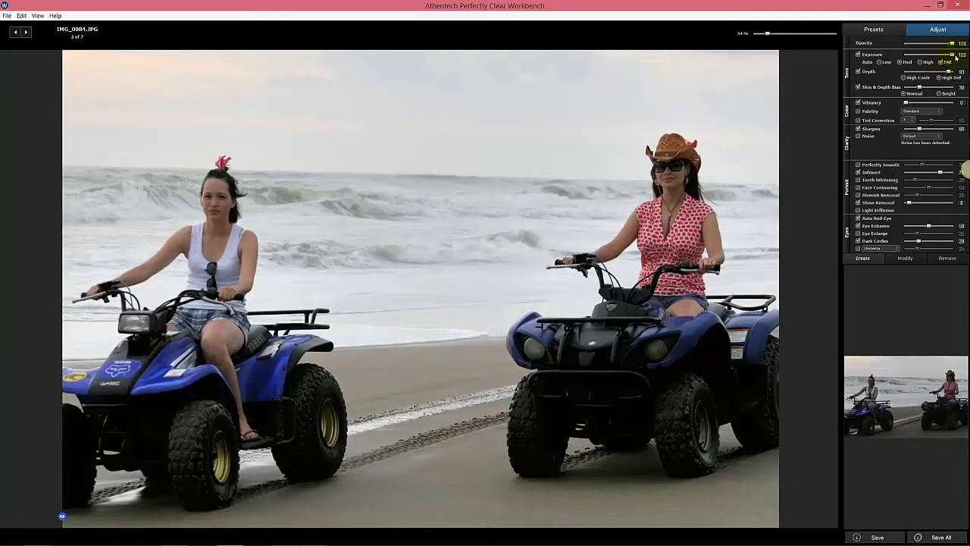
- Toggle Face Aware Exposure off and back on for the beach photo, comparing against the original
click(941, 64)
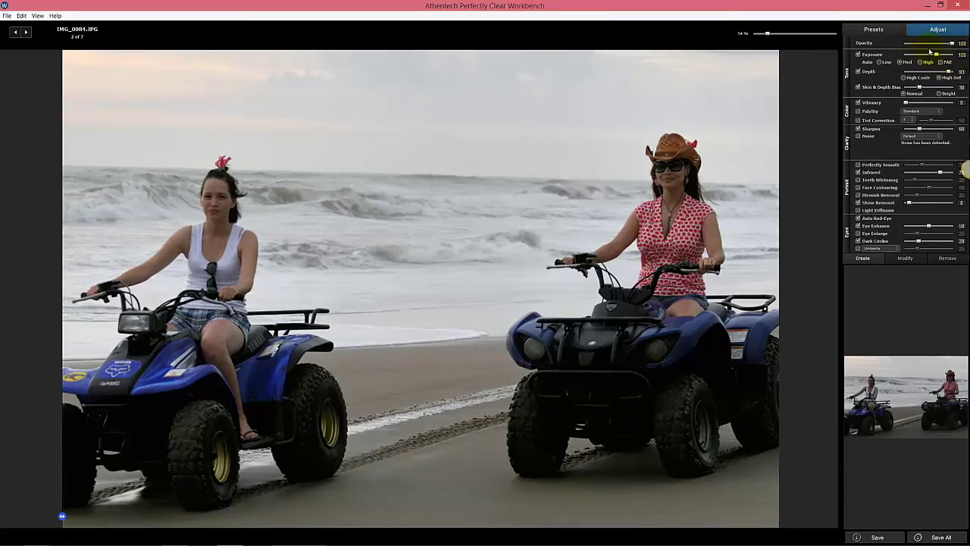
drag(584, 215, 587, 218)
click(942, 63)
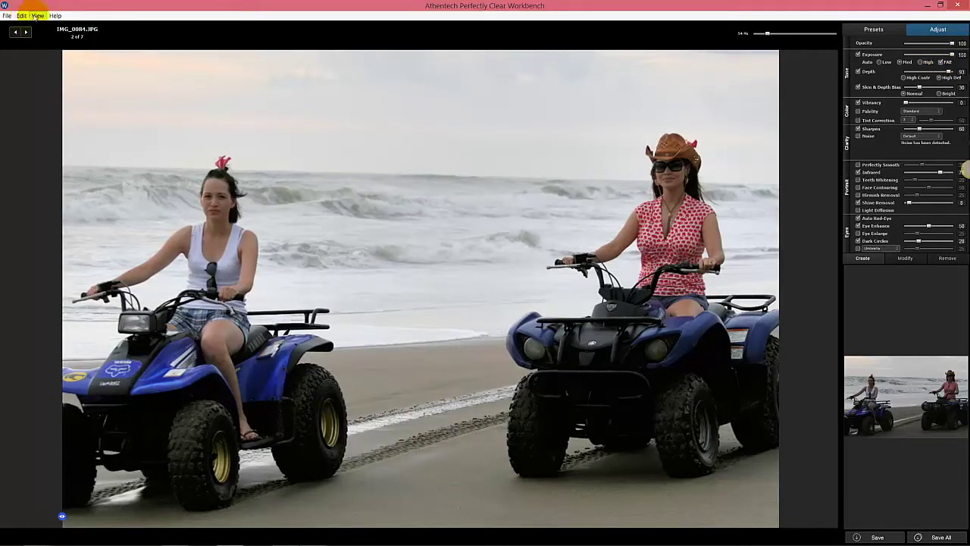
- Show and then hide the detected-face boxes, then advance to the wedding photo
click(35, 16)
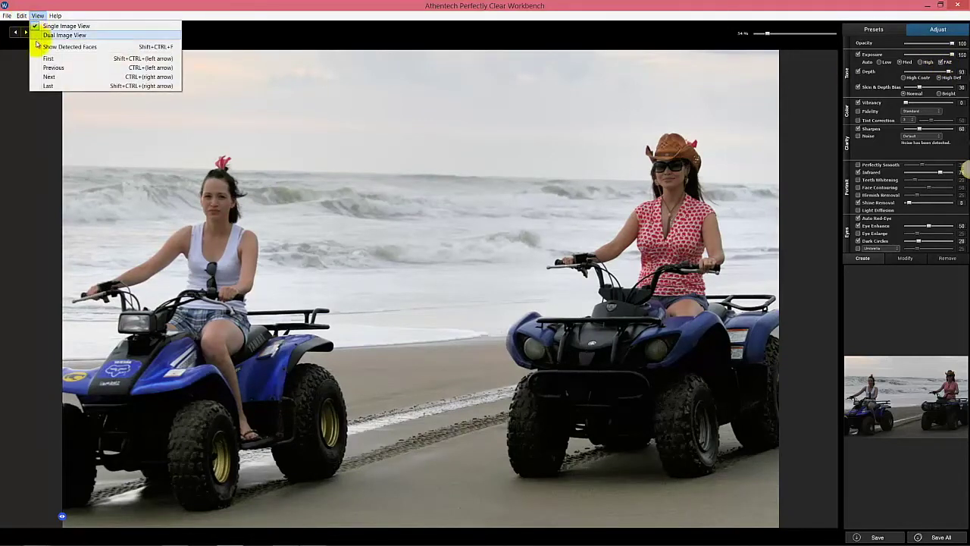
click(42, 46)
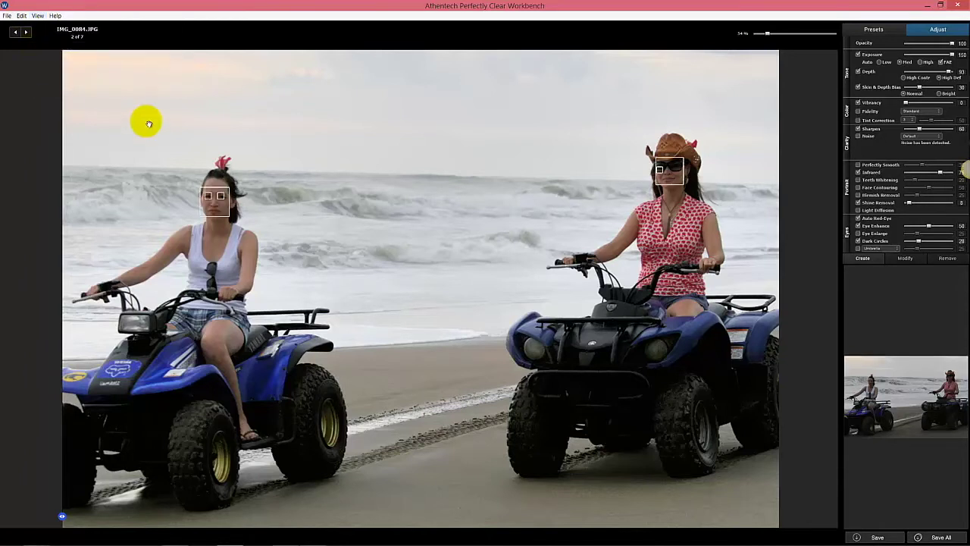
click(38, 16)
click(34, 46)
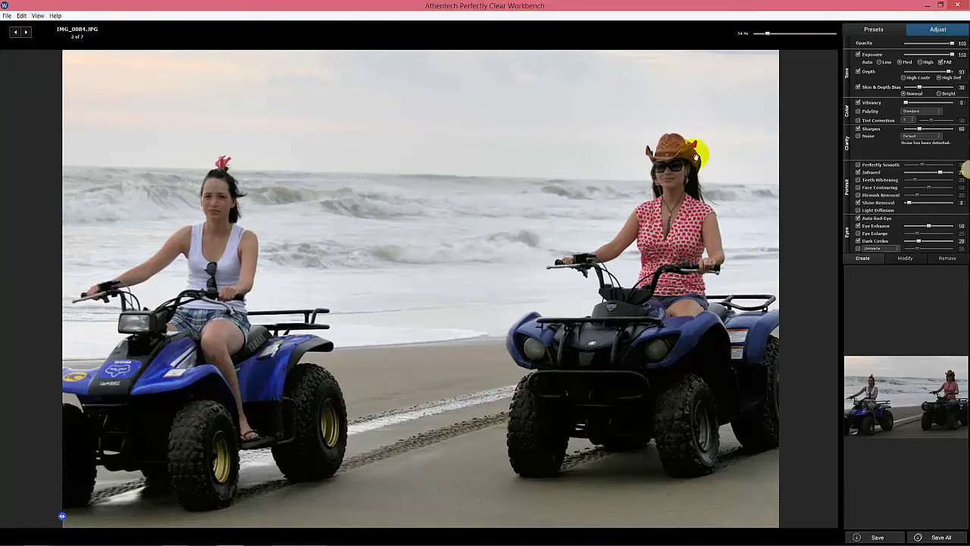
click(25, 33)
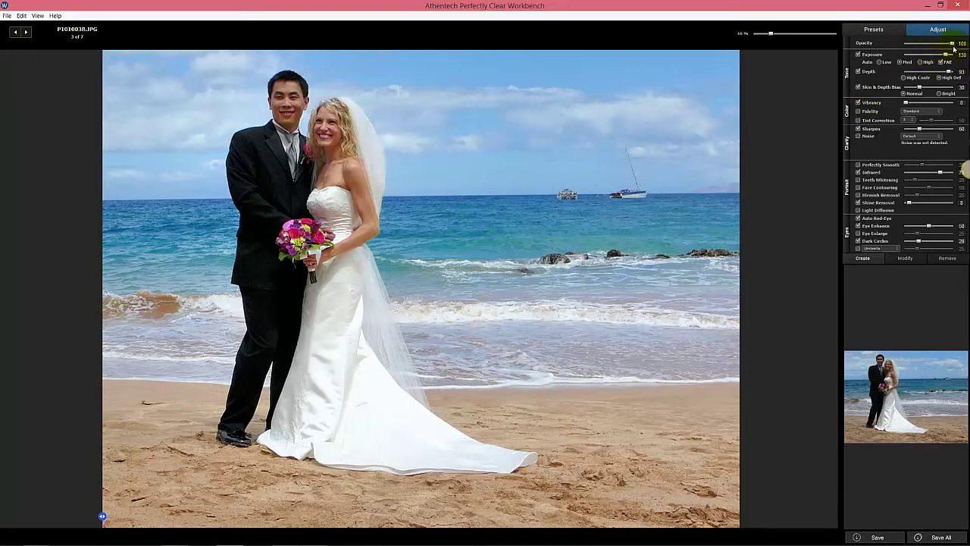
- Compare the wedding photo, toggle Face Aware Exposure off and on, then advance to Preset_B_Before_2_3.tif
click(584, 106)
click(943, 63)
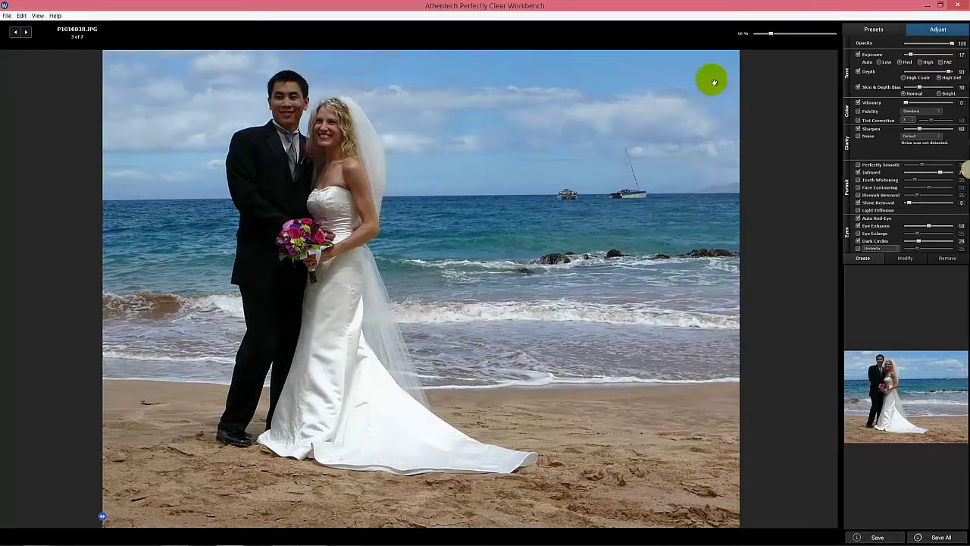
click(940, 62)
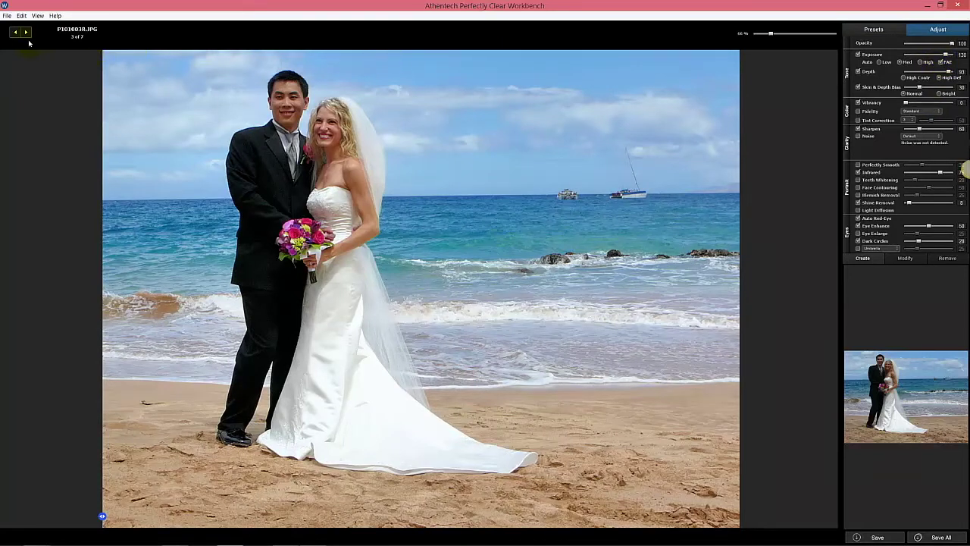
click(27, 33)
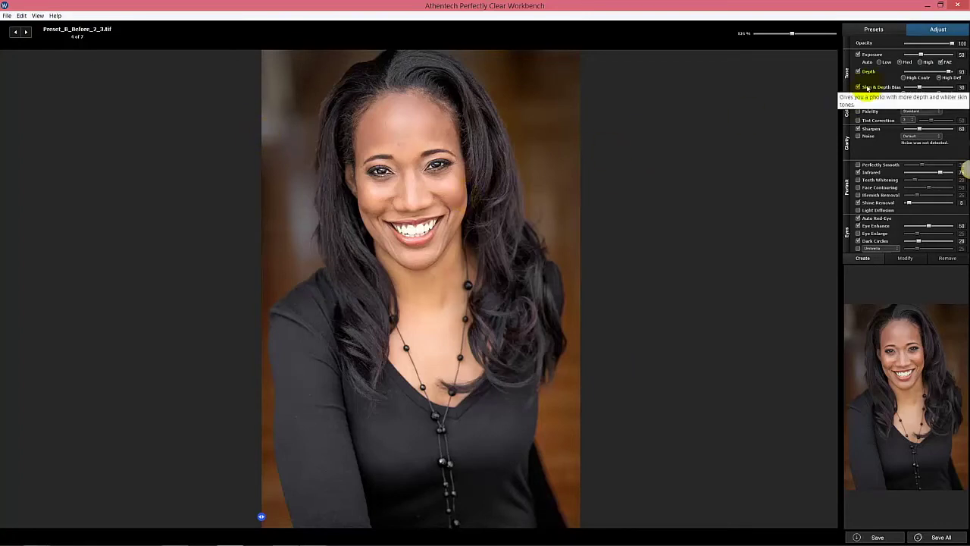
click(943, 63)
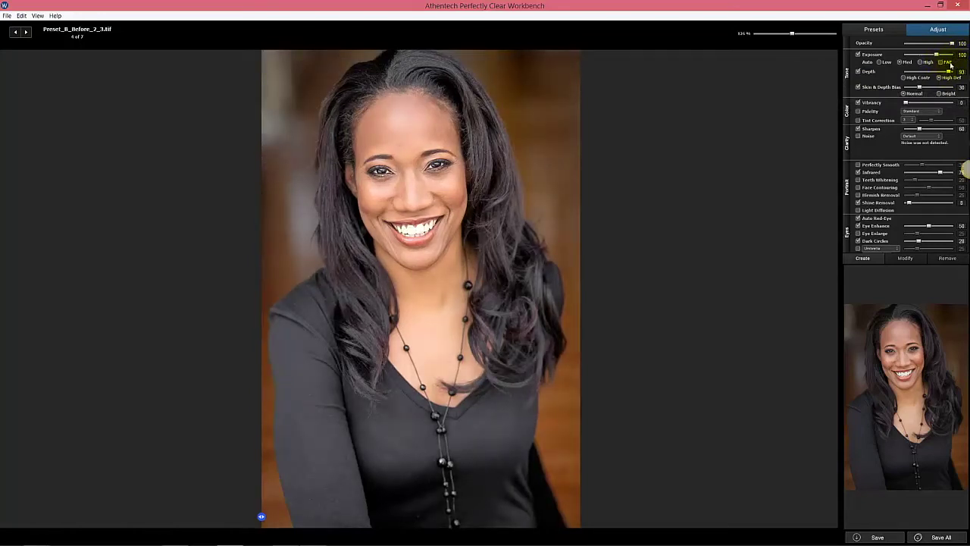
drag(500, 90, 511, 86)
click(943, 64)
click(449, 156)
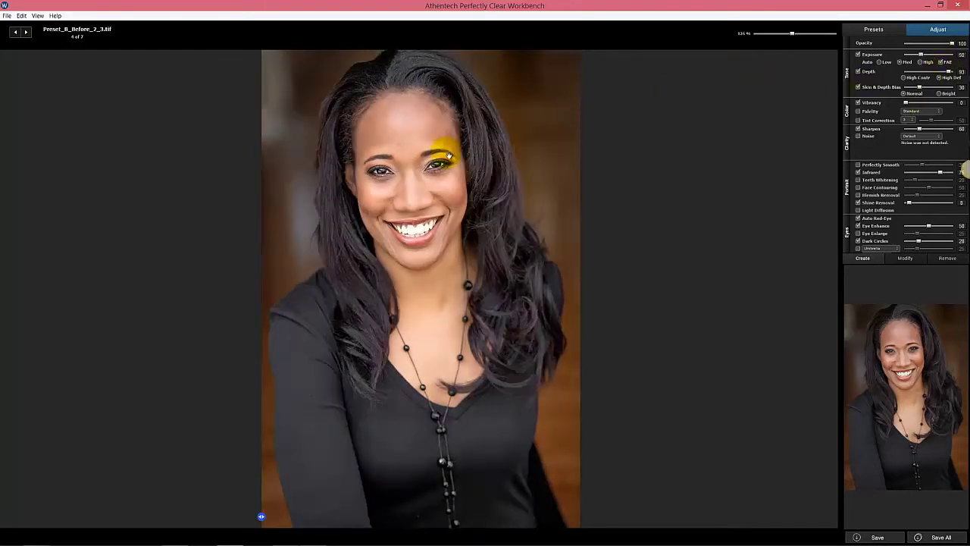
drag(449, 155, 449, 155)
mouse_move(349, 542)
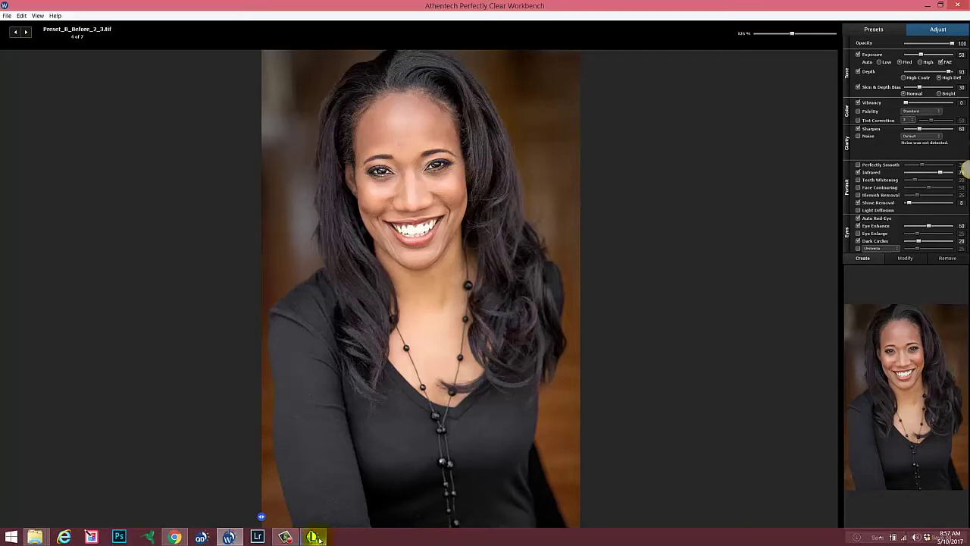
mouse_move(318, 538)
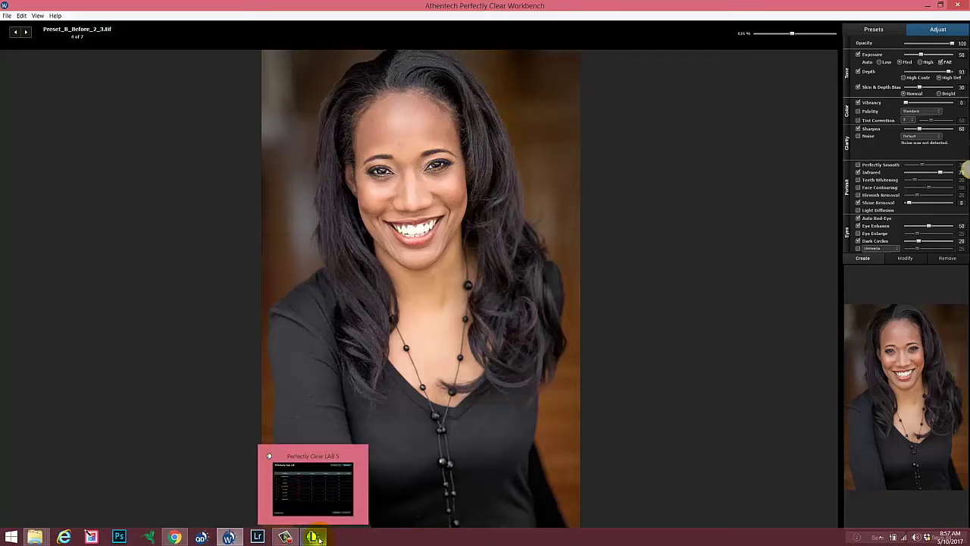
- Open the System > Preset settings in Perfectly Clear LAB 5
click(315, 539)
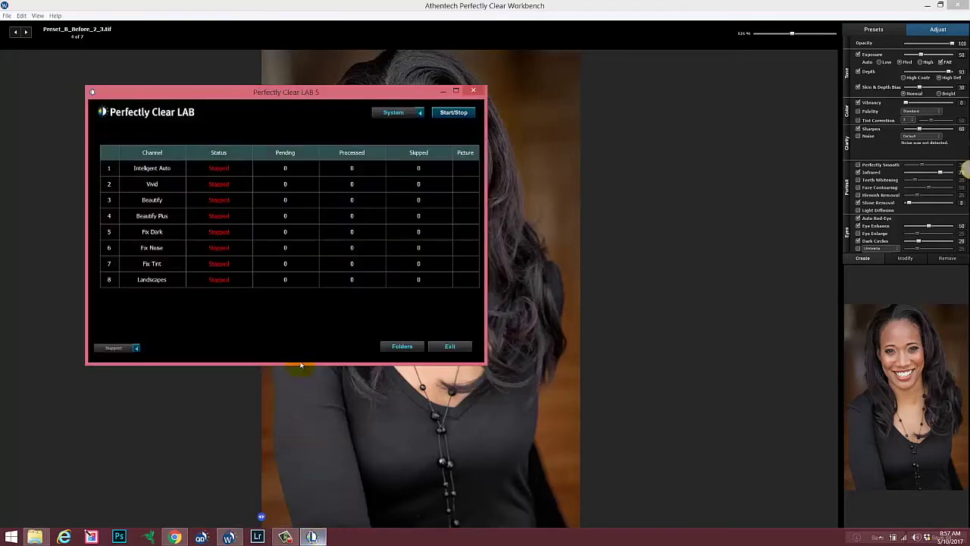
click(402, 114)
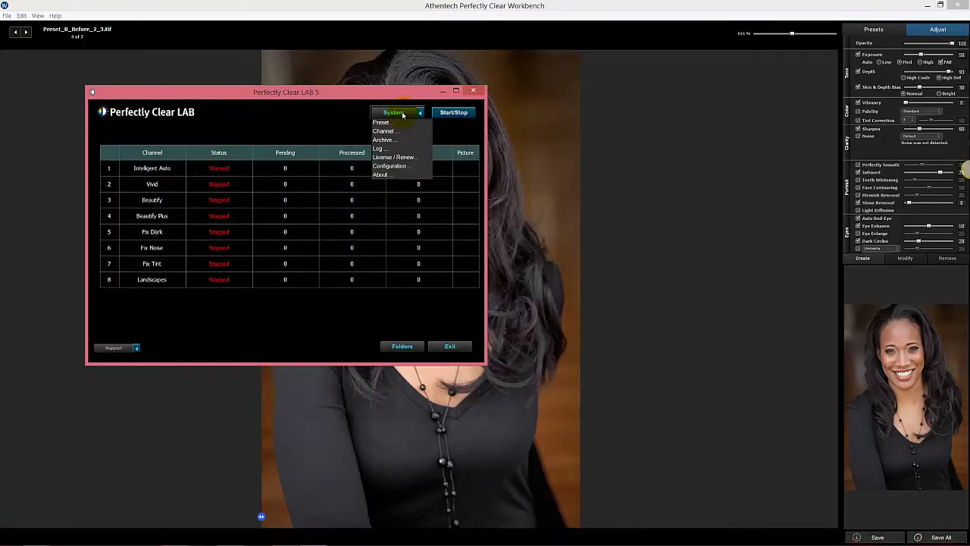
click(400, 122)
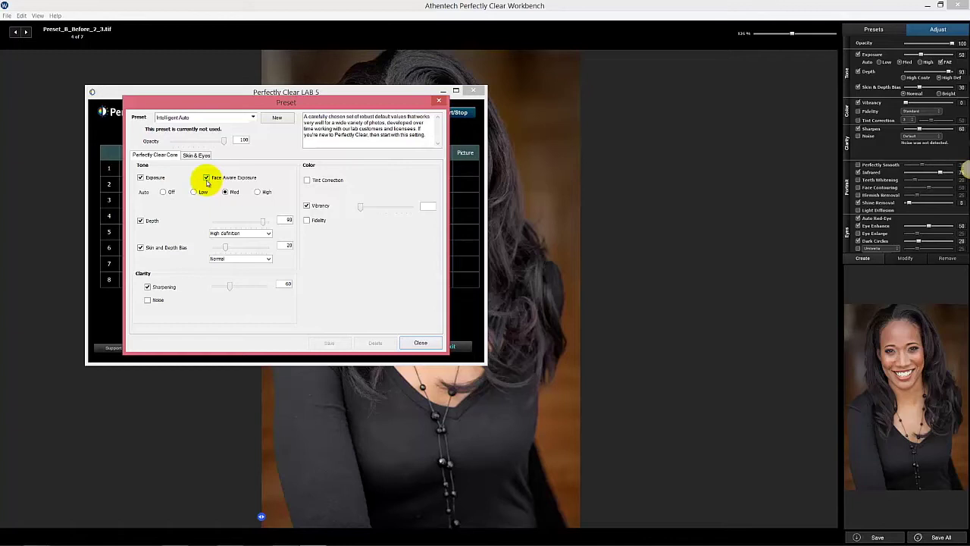
- Uncheck and recheck Face Aware Exposure in the Intelligent Auto preset, then close the dialog
click(206, 178)
click(206, 178)
drag(324, 106, 484, 140)
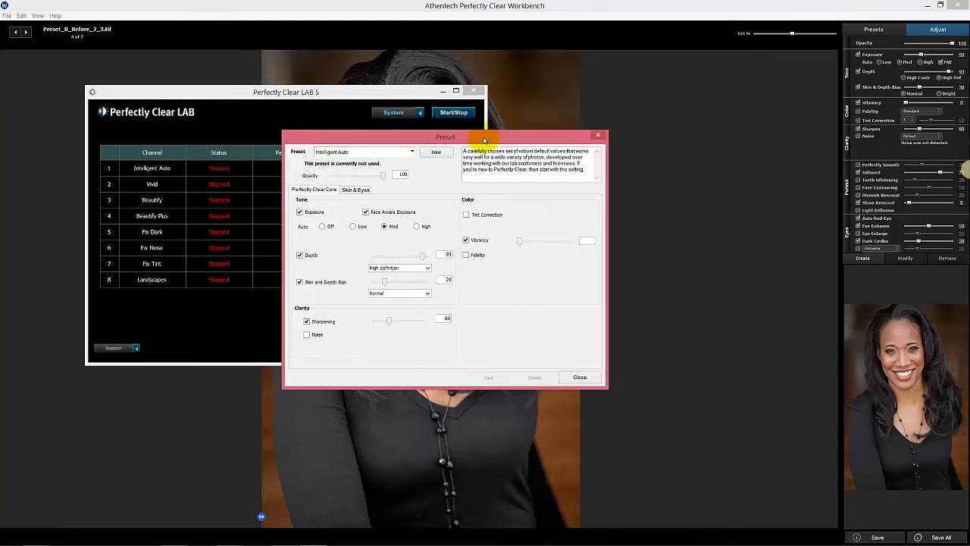
click(599, 136)
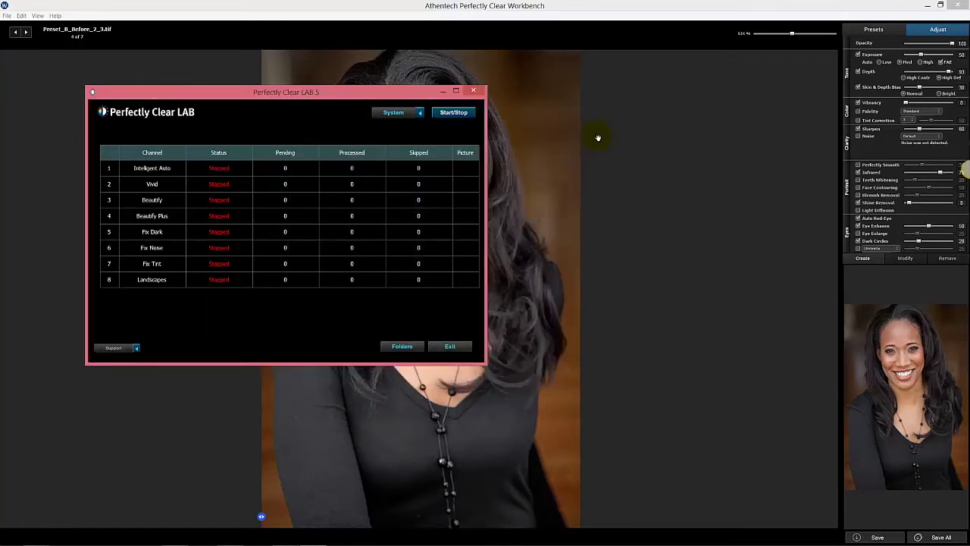
click(514, 6)
- Reapply the Intelligent Auto preset to the portrait and review its adjustment sliders
click(884, 32)
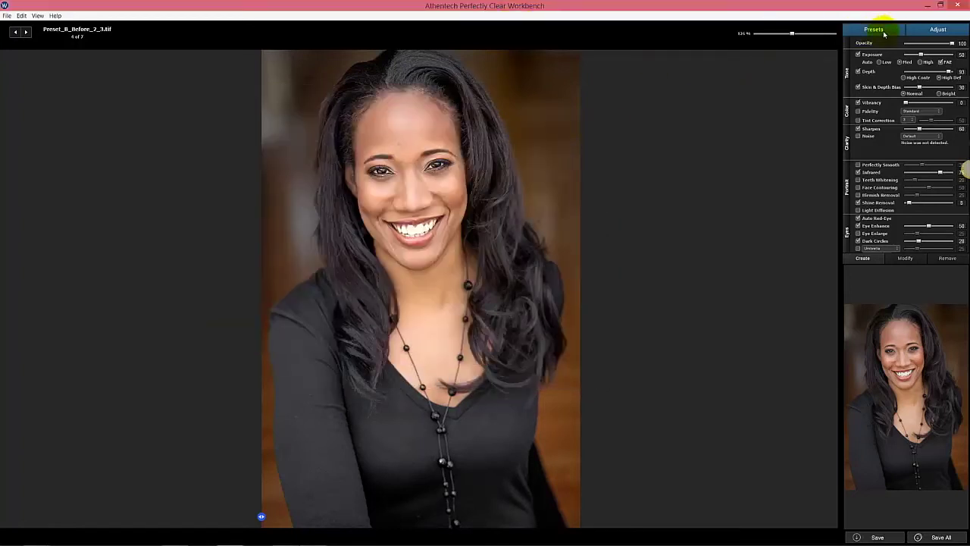
click(875, 54)
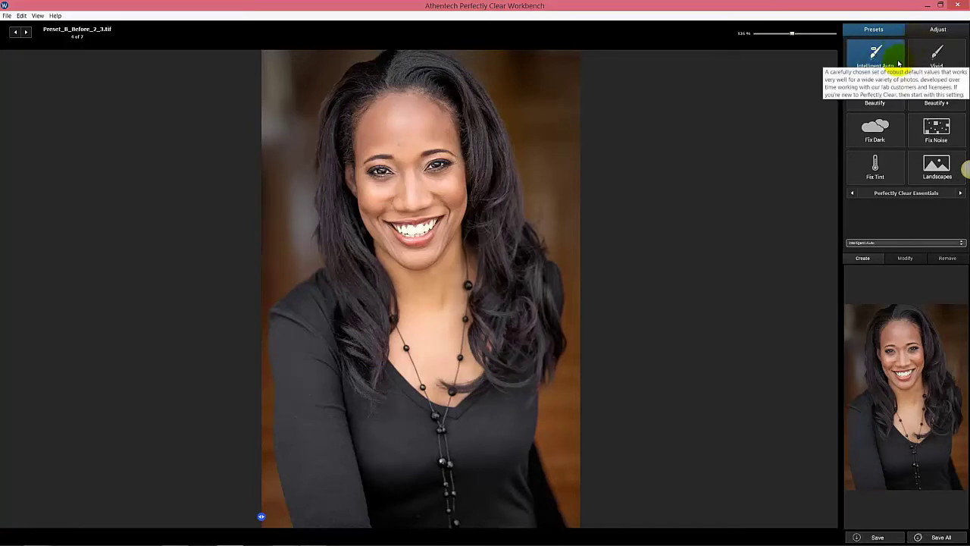
click(937, 30)
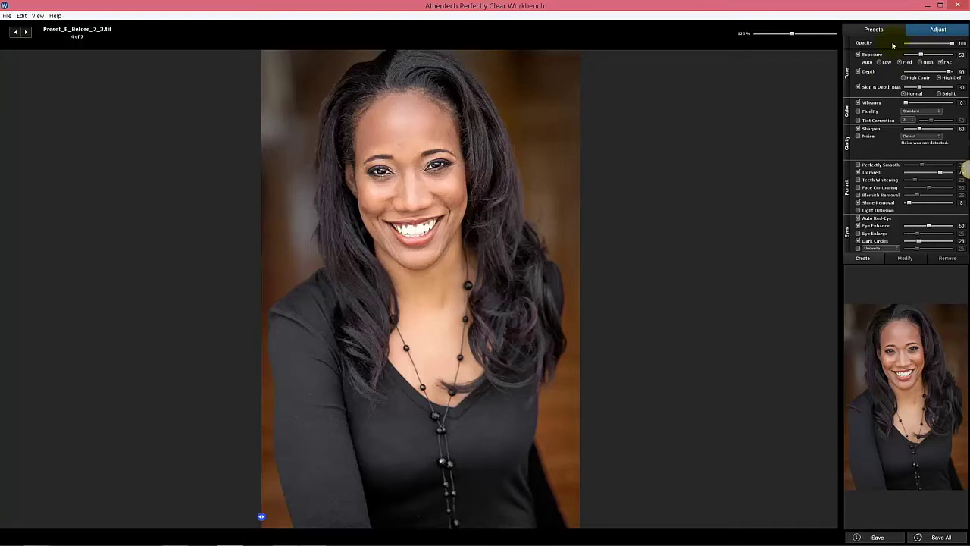
click(921, 55)
- Look over the adjustment settings and point out the subject's right eye
mouse_move(876, 90)
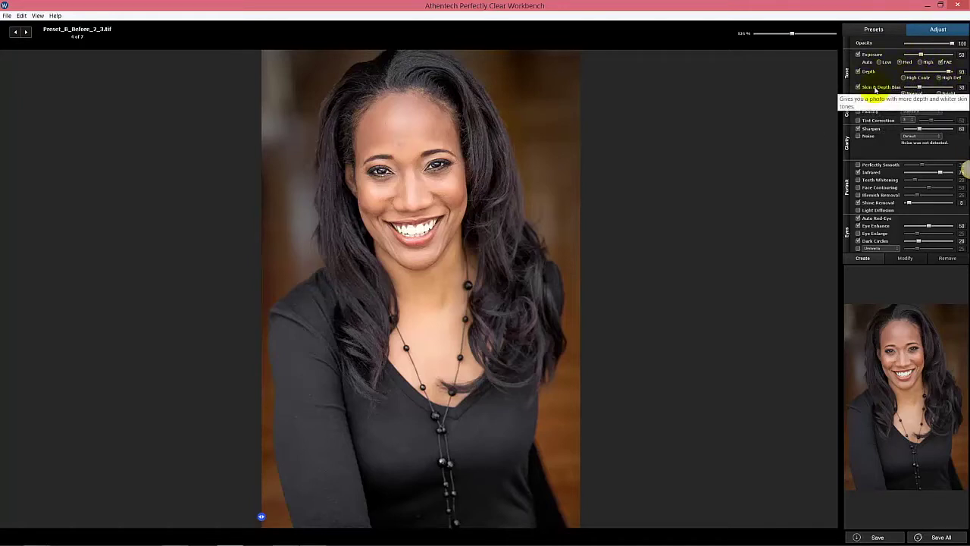
mouse_move(866, 106)
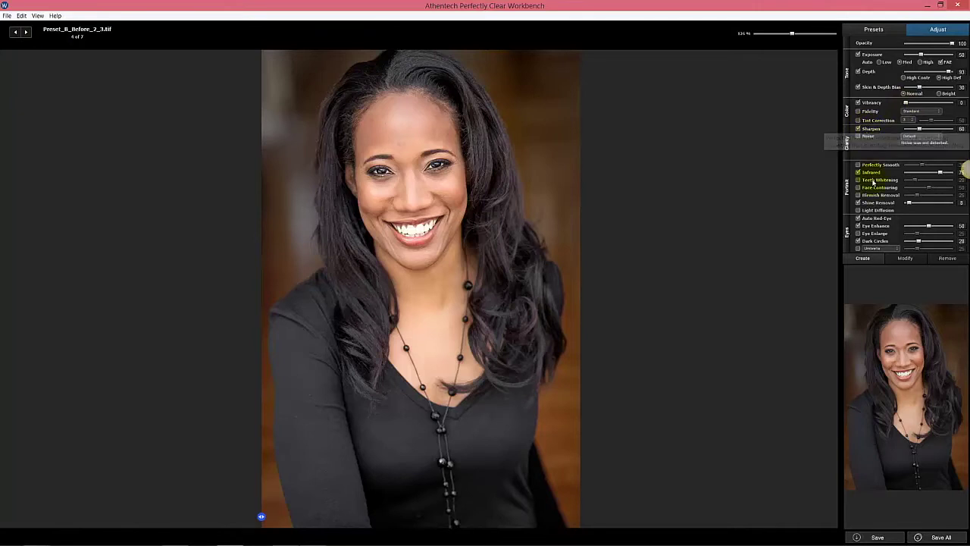
mouse_move(872, 176)
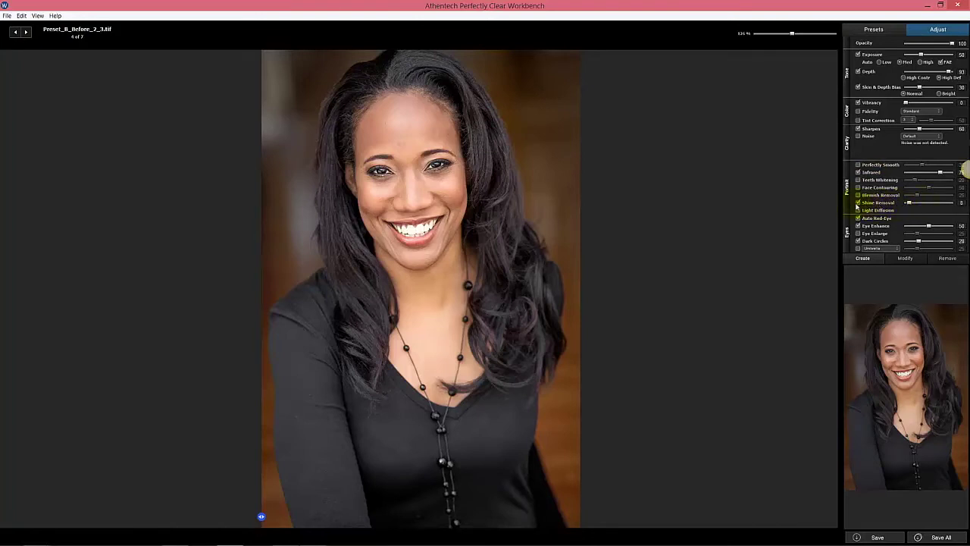
mouse_move(869, 225)
click(437, 161)
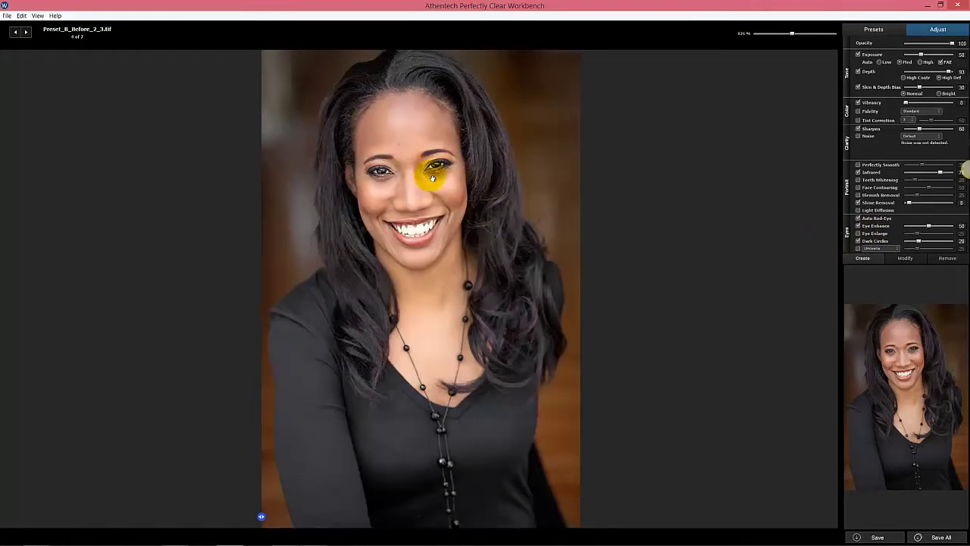
- Return to the preset choices and load the next photo, teigh.jpg
click(874, 30)
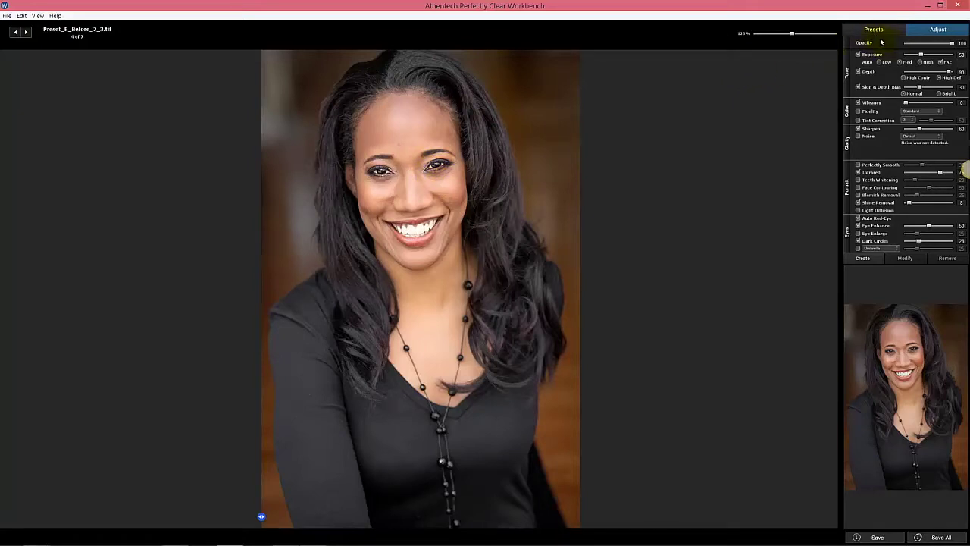
click(876, 35)
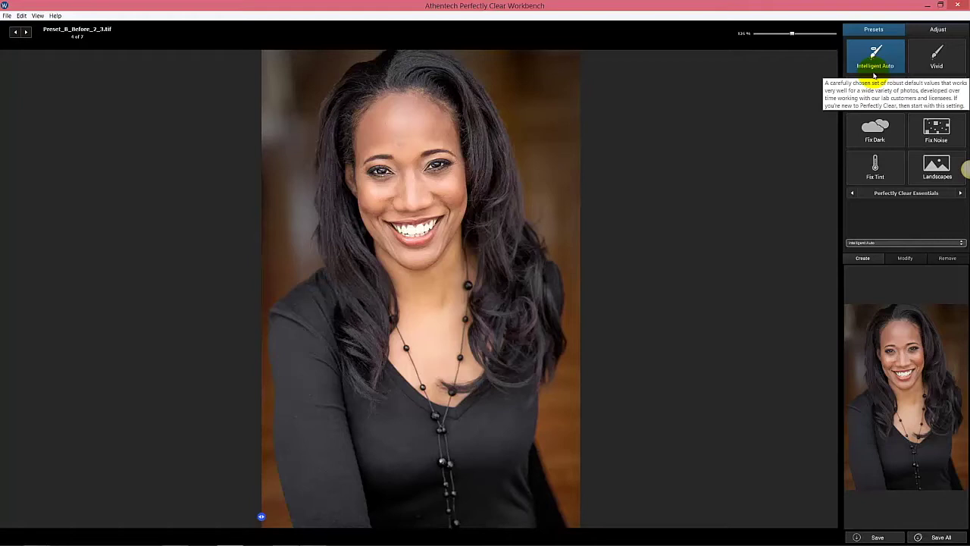
click(26, 32)
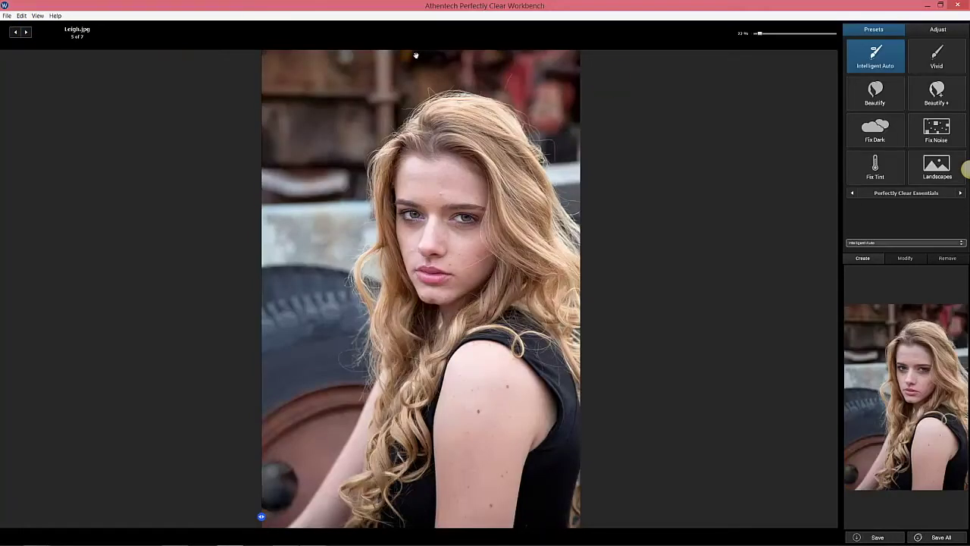
- Try Vivid and Intelligent Auto, then apply Perfect Eyes Intelligent Auto to teigh.jpg
click(938, 57)
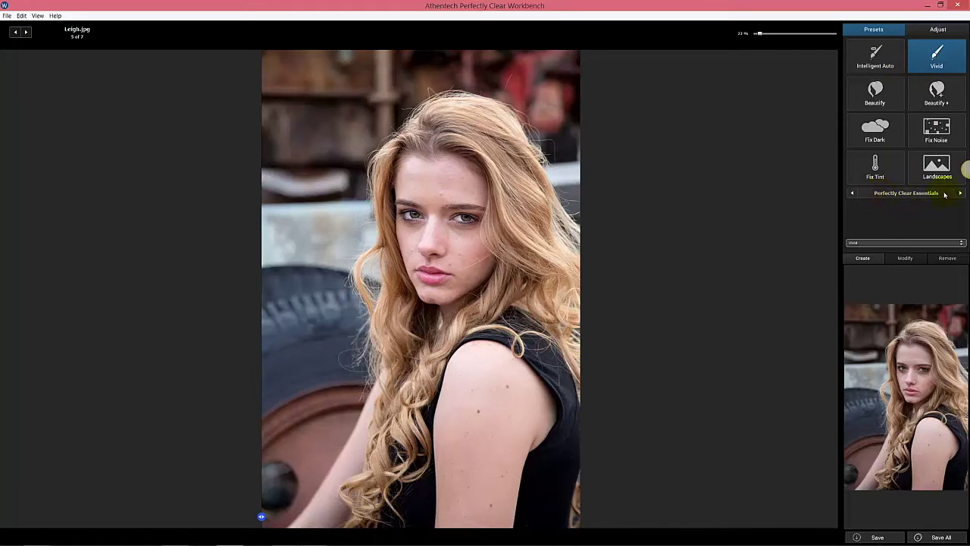
click(895, 65)
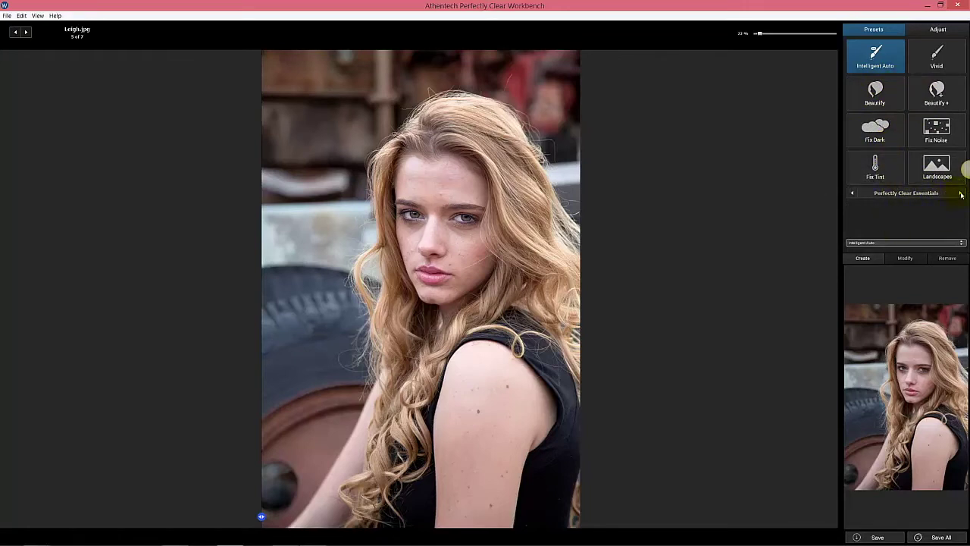
click(961, 194)
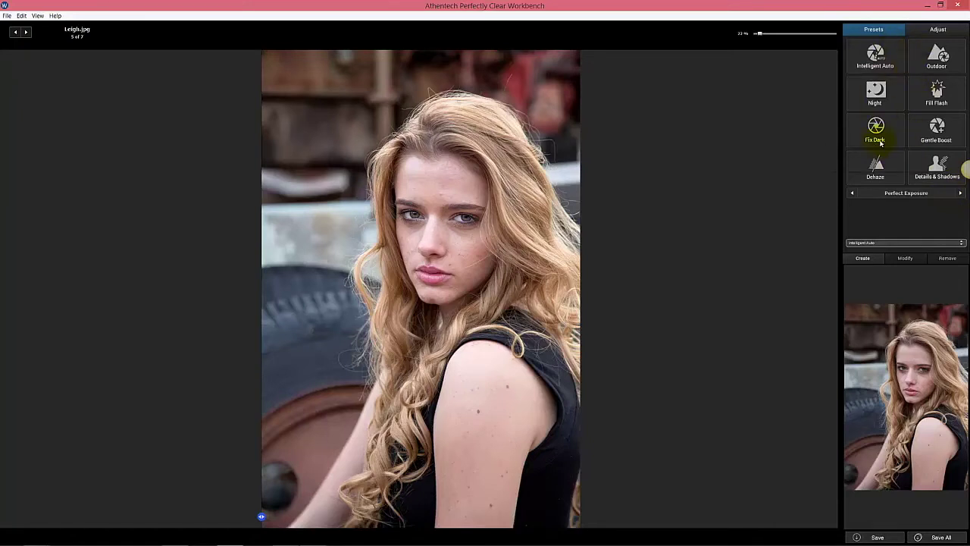
click(961, 194)
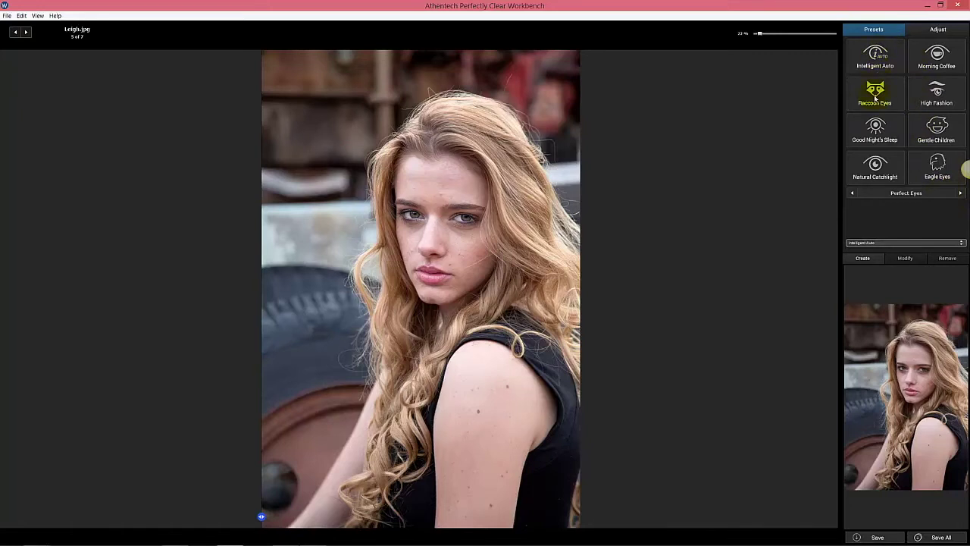
click(879, 61)
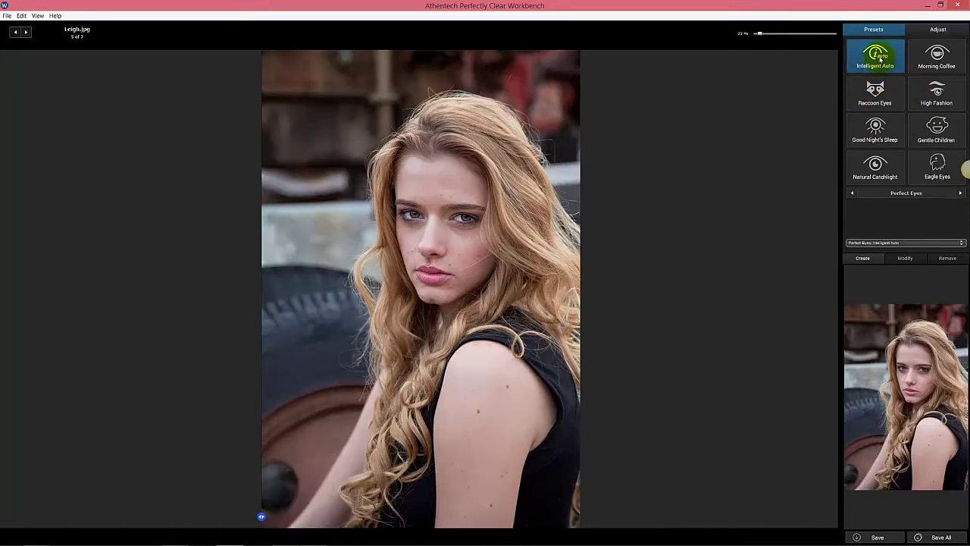
- Zoom in on the eyes and mark the right iris for eye enhancement
drag(463, 215, 445, 229)
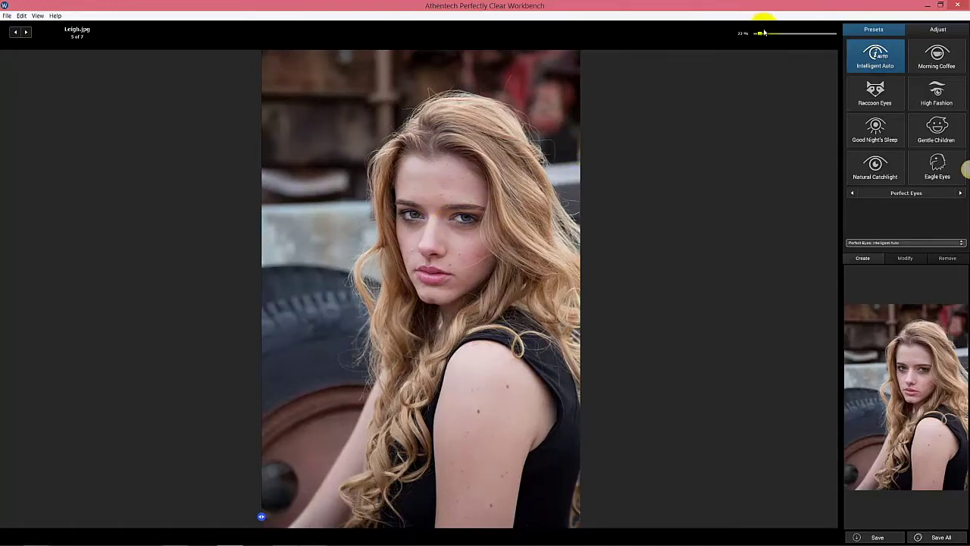
drag(762, 35, 784, 35)
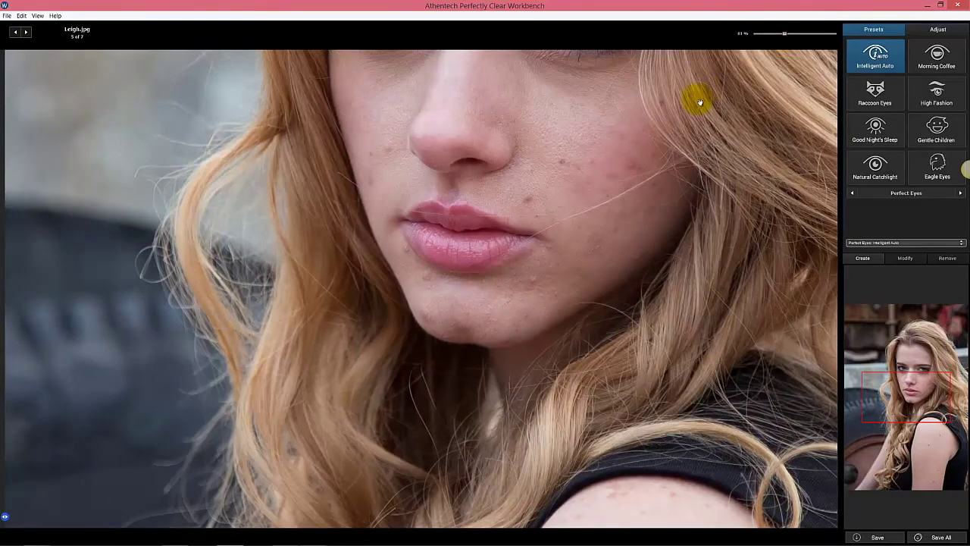
drag(700, 102, 667, 276)
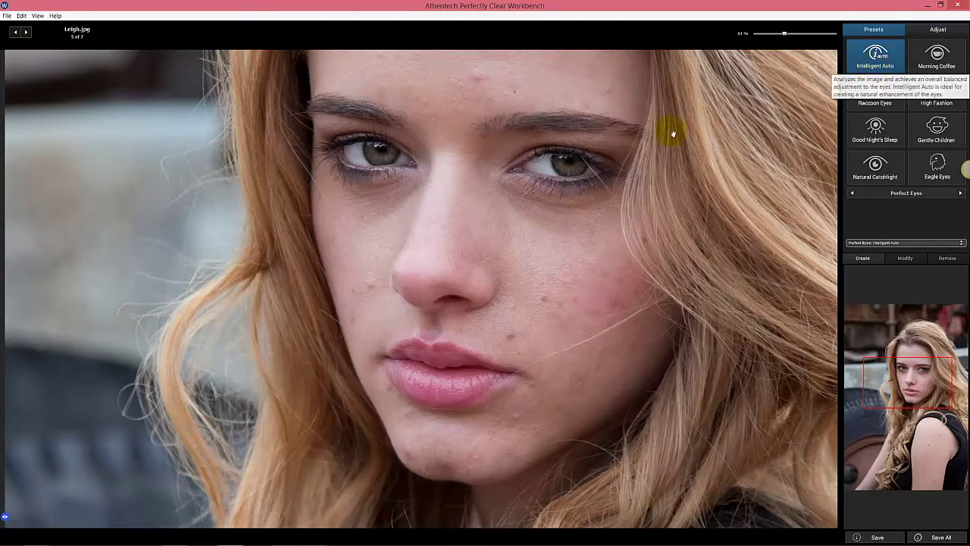
mouse_move(574, 197)
mouse_down()
mouse_move(532, 196)
mouse_move(578, 200)
mouse_move(538, 163)
mouse_move(552, 156)
mouse_move(558, 179)
mouse_move(560, 170)
mouse_move(570, 177)
mouse_move(576, 211)
mouse_up()
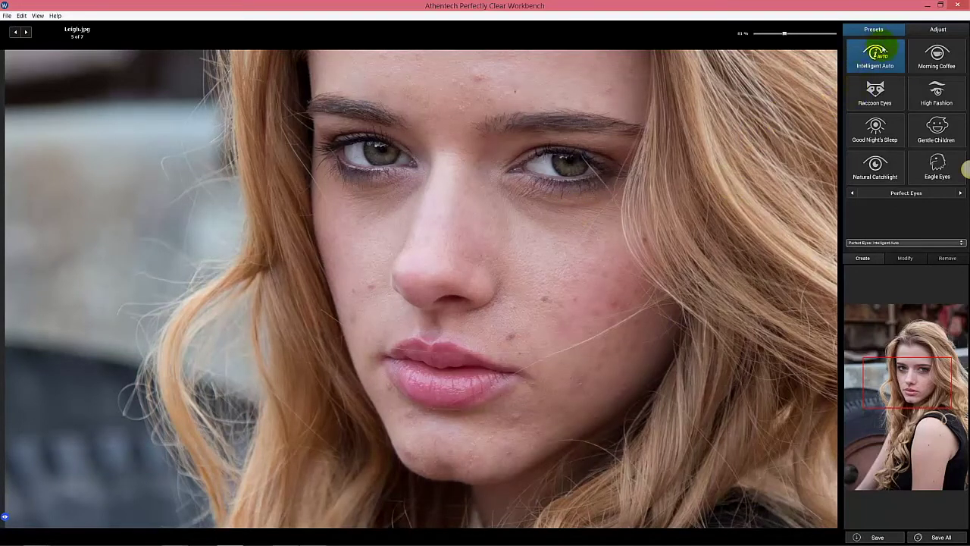
- Try Morning Coffee and Raccoon Eyes, return to Intelligent Auto, and show Perfect Skin 1
click(949, 61)
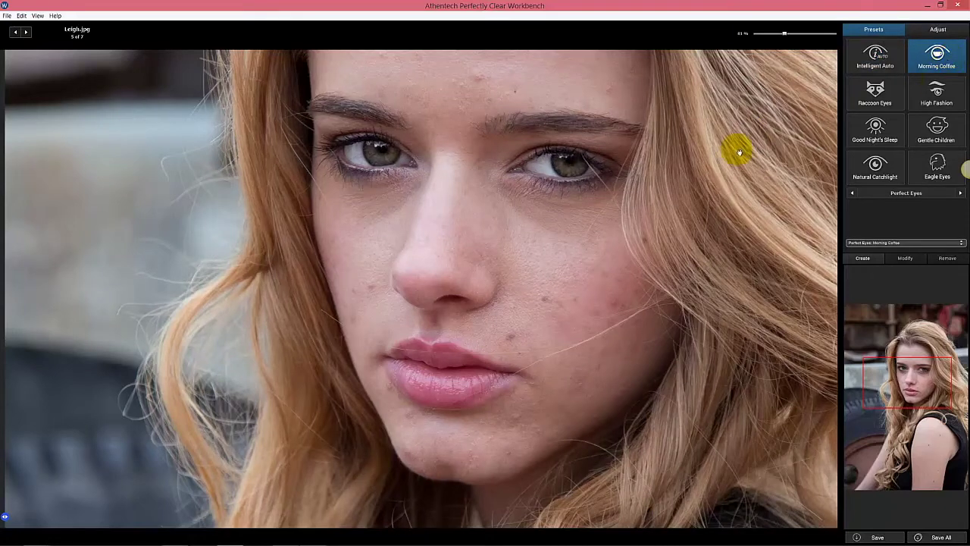
scroll(641, 219, down, 3)
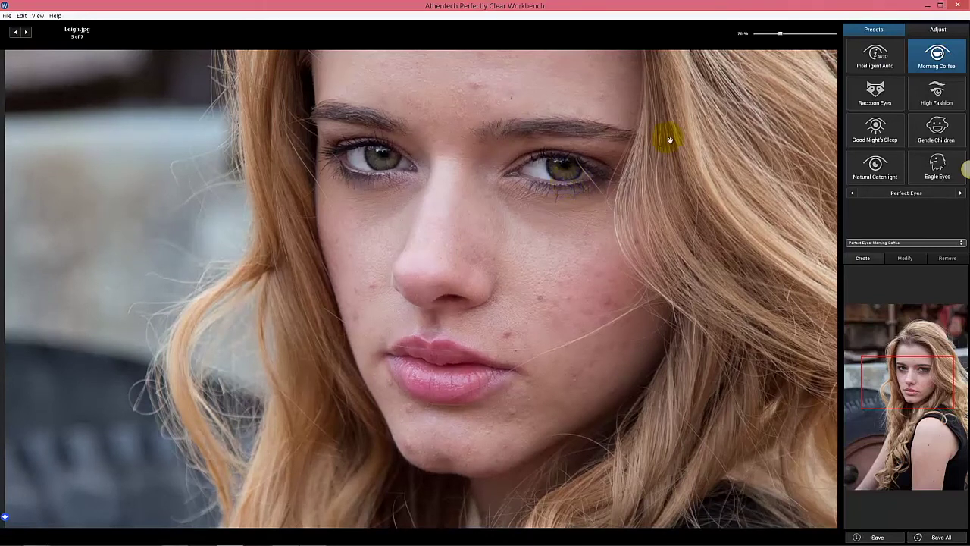
click(861, 100)
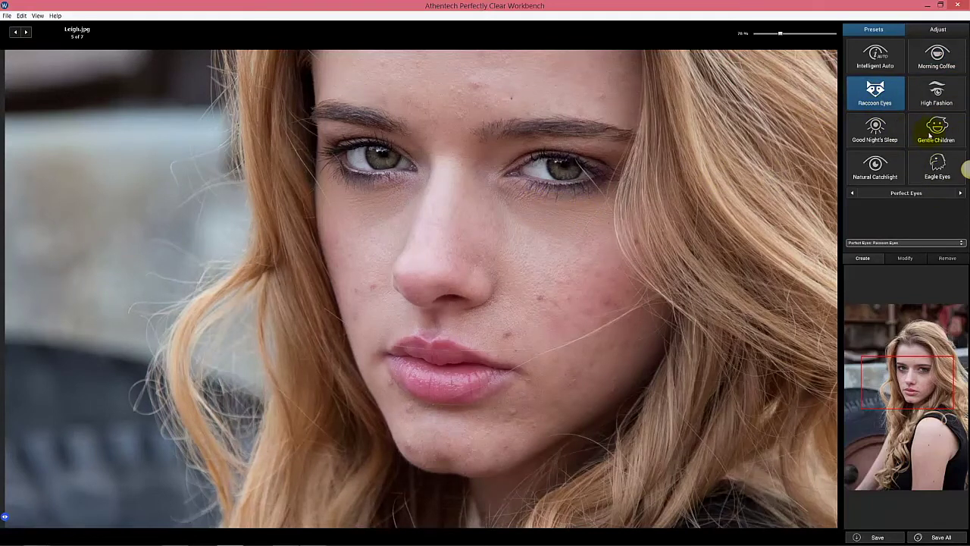
click(877, 54)
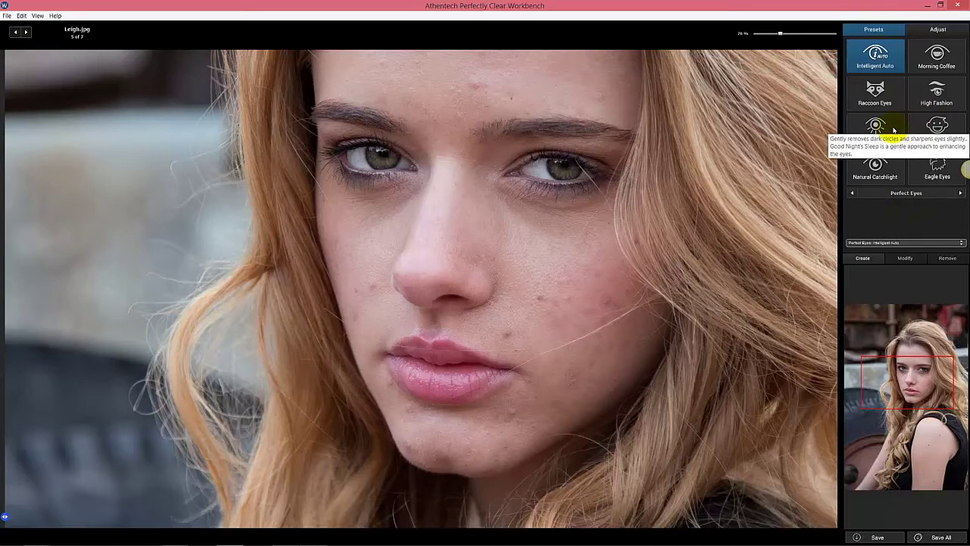
click(961, 195)
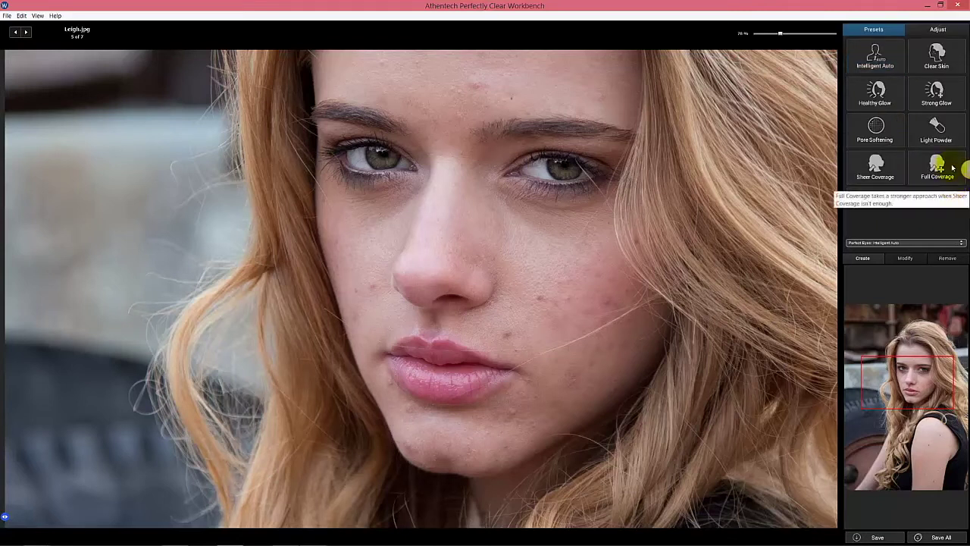
- Apply Perfect Skin Intelligent Auto and view before and after side by side on the face
click(887, 66)
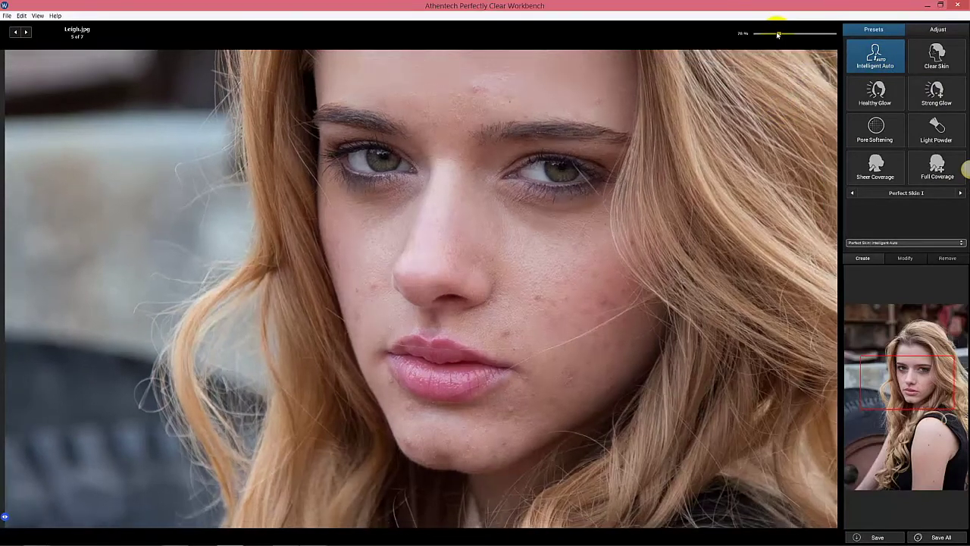
drag(777, 35, 769, 34)
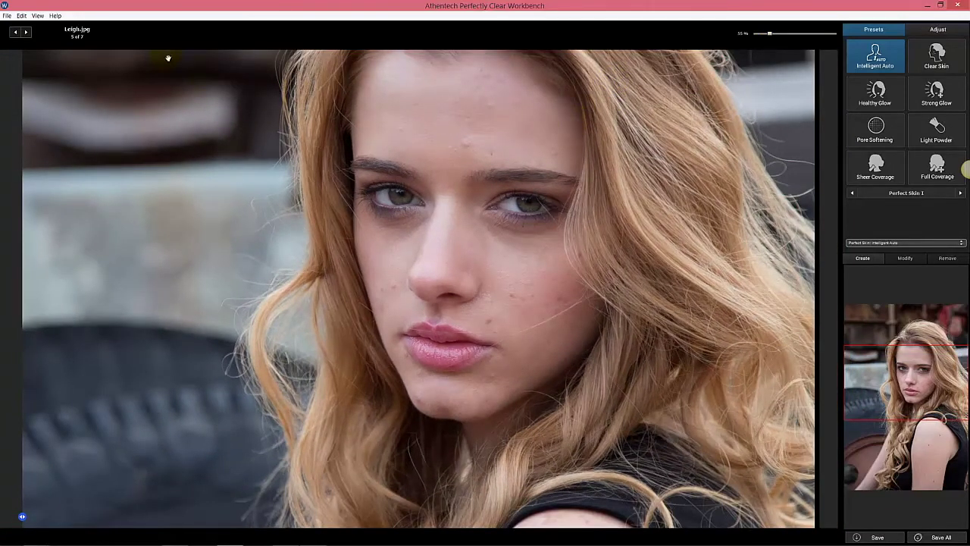
click(37, 15)
click(35, 35)
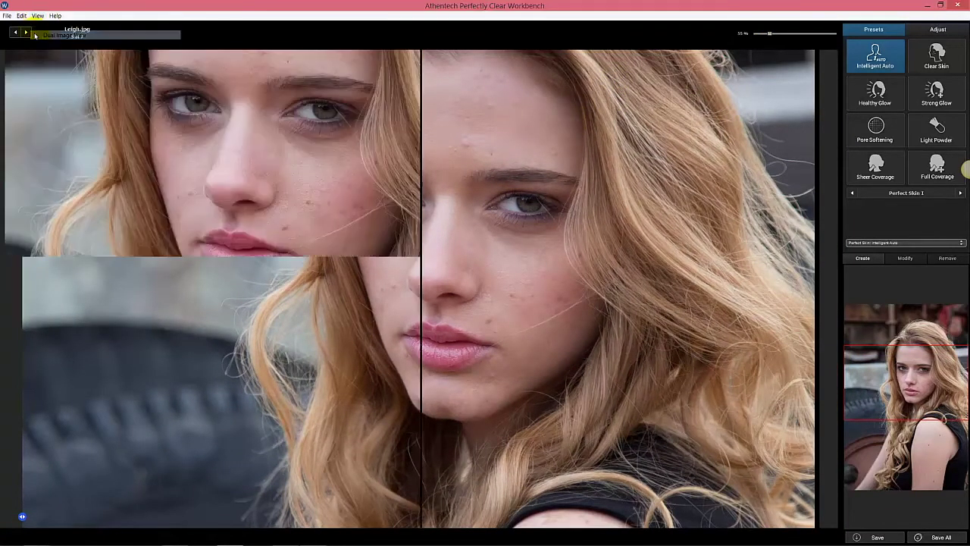
drag(535, 124, 476, 277)
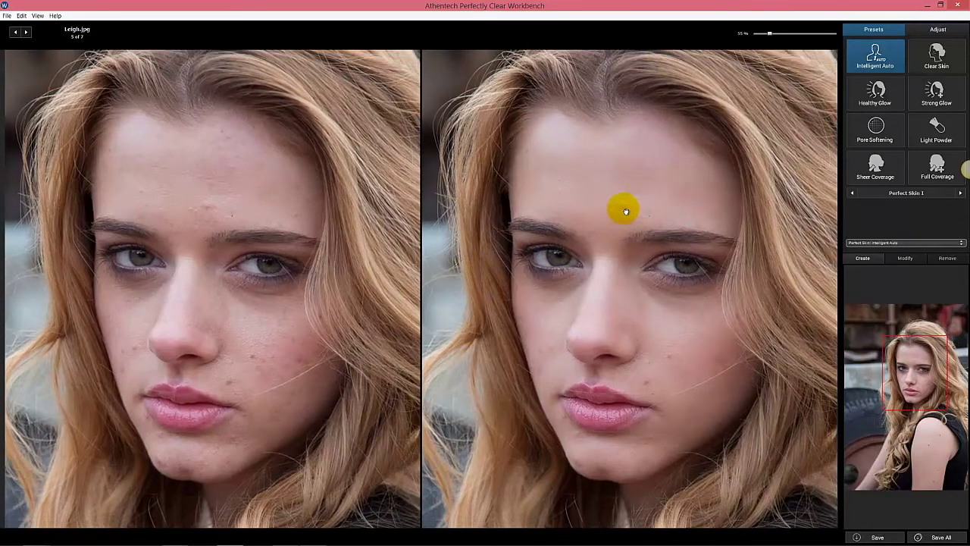
- Review the preset's adjustments, try Healthy Glow then Strong Glow, and show Perfect Skin II
click(938, 31)
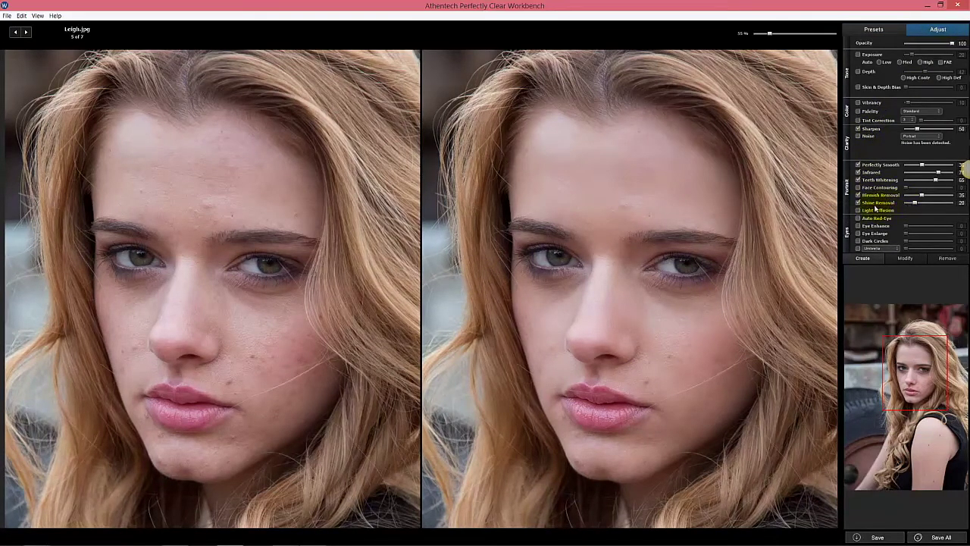
click(880, 28)
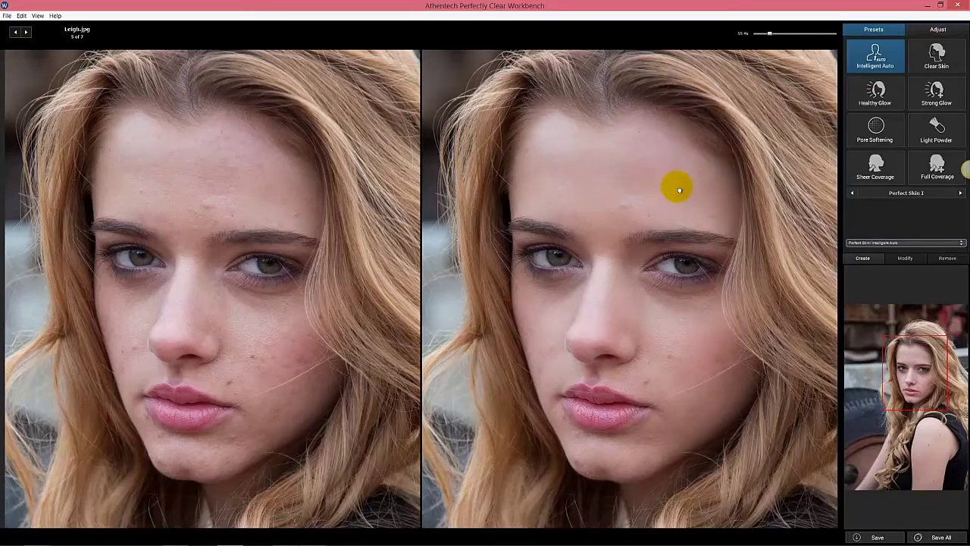
drag(671, 184, 665, 179)
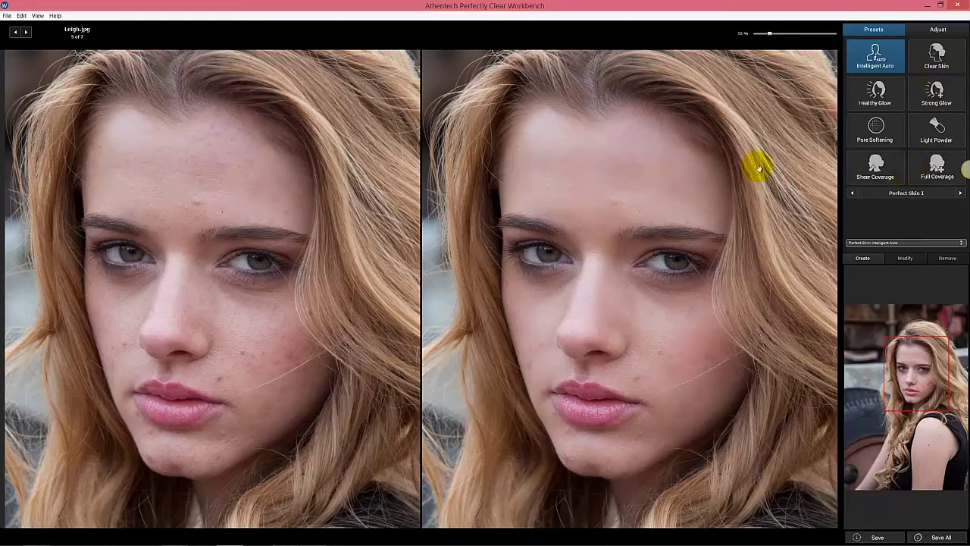
click(883, 97)
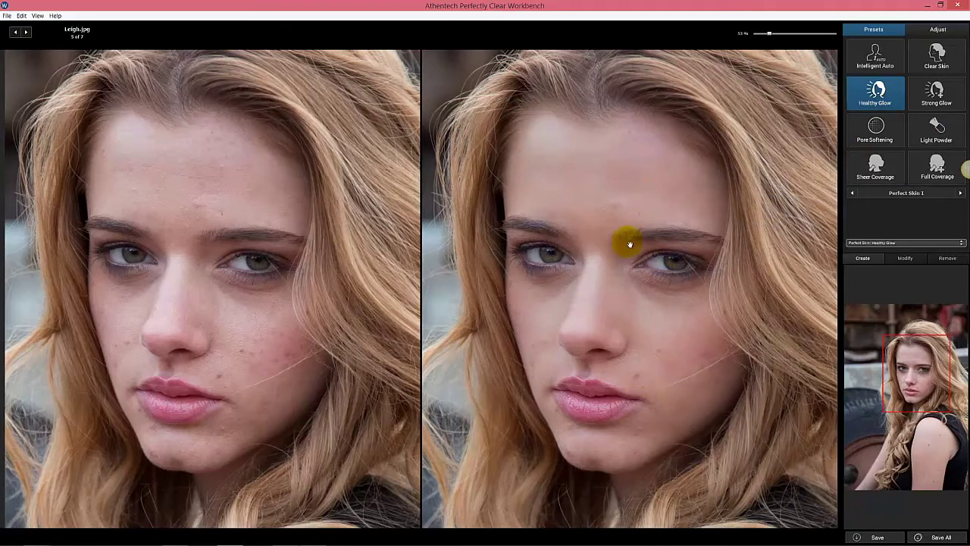
click(937, 91)
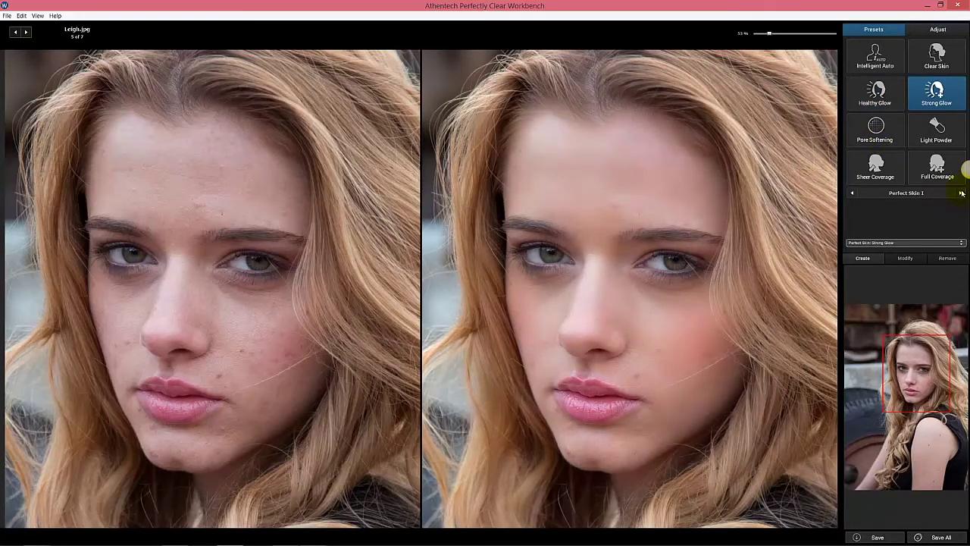
click(962, 193)
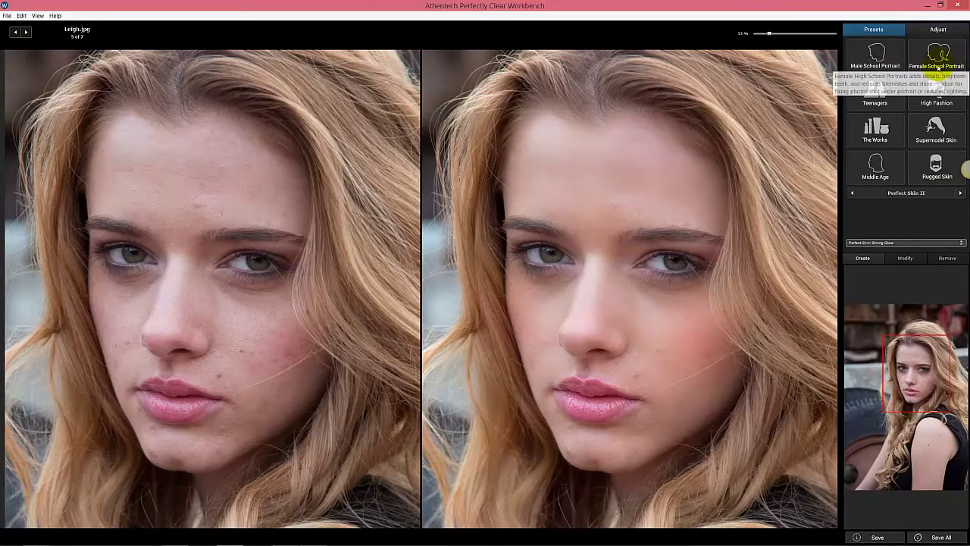
- Try High Fashion, Supermodel Skin and The Works, then apply Perfect Skin I Intelligent Auto
click(937, 97)
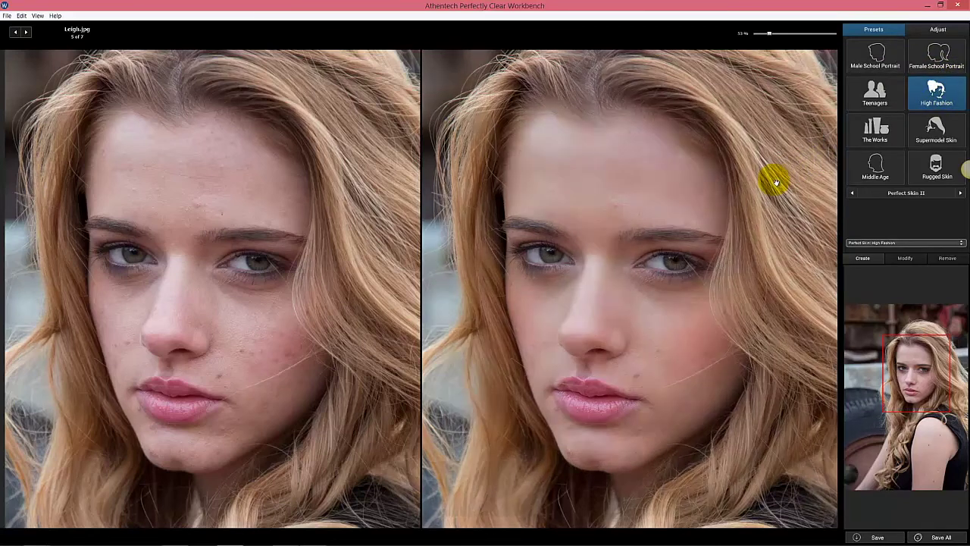
click(936, 136)
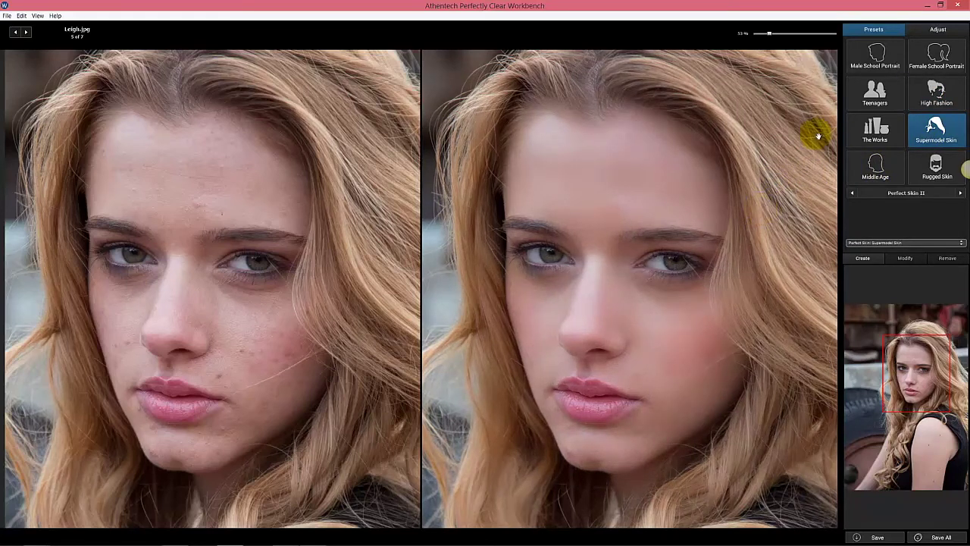
click(874, 135)
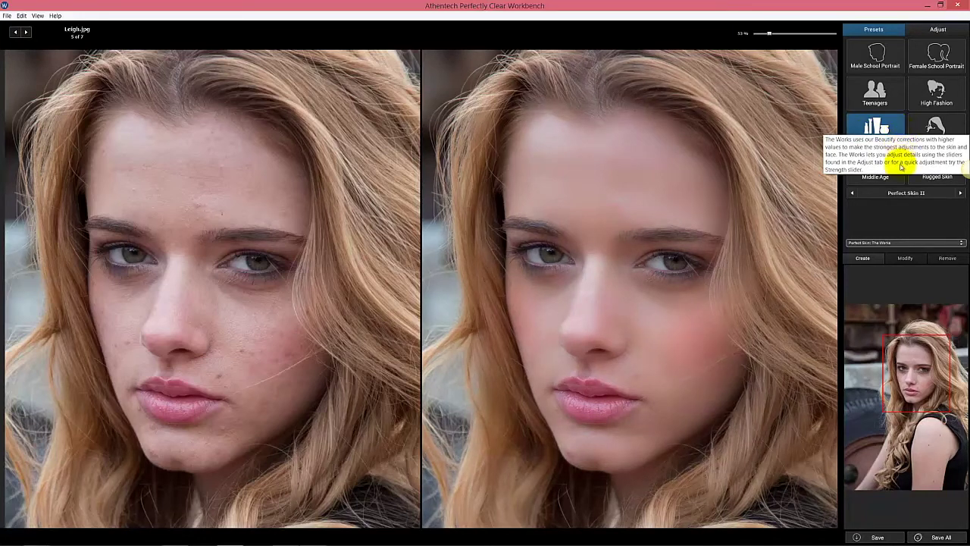
click(854, 194)
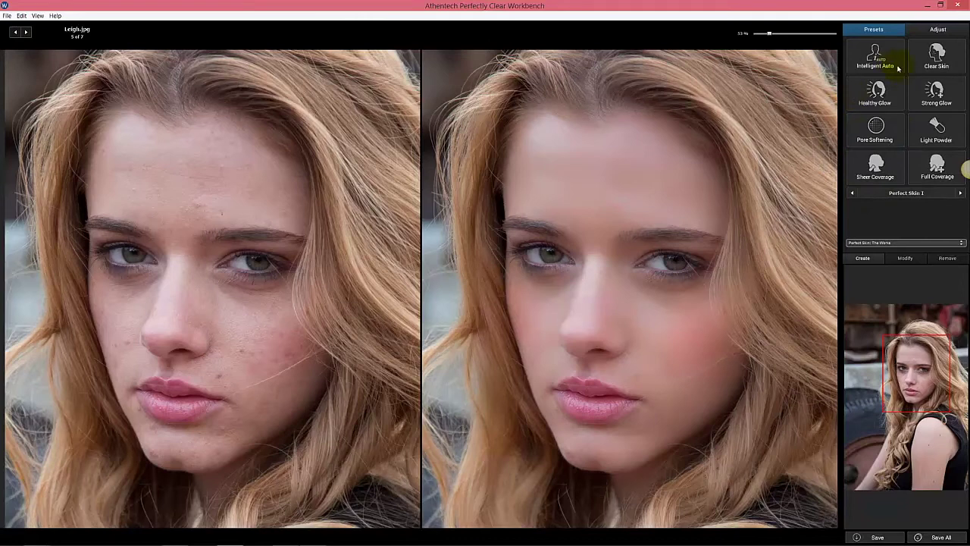
click(877, 60)
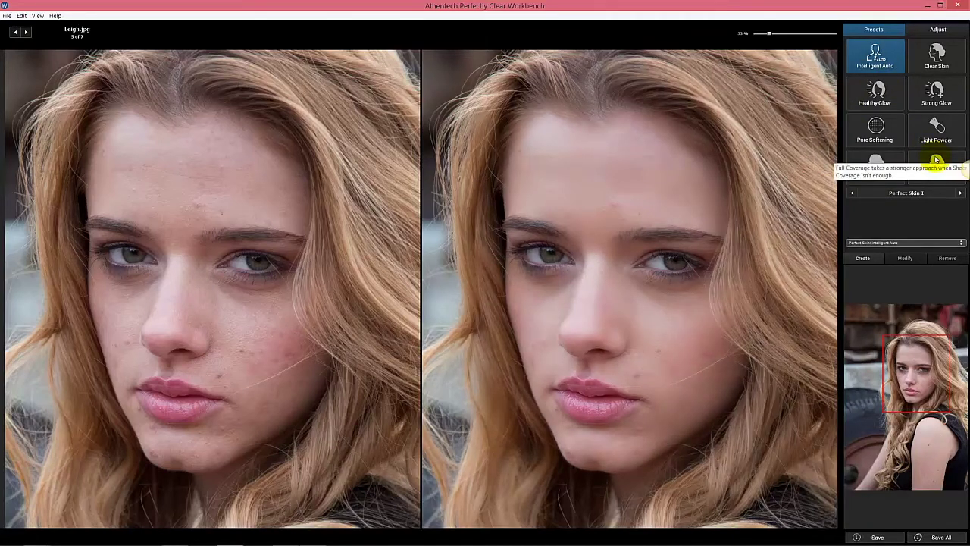
- Cycle the preset sets through Skin II, Essentials, Exposure, Eyes and Skin I, ending on Perfectly Clear Essentials
click(960, 194)
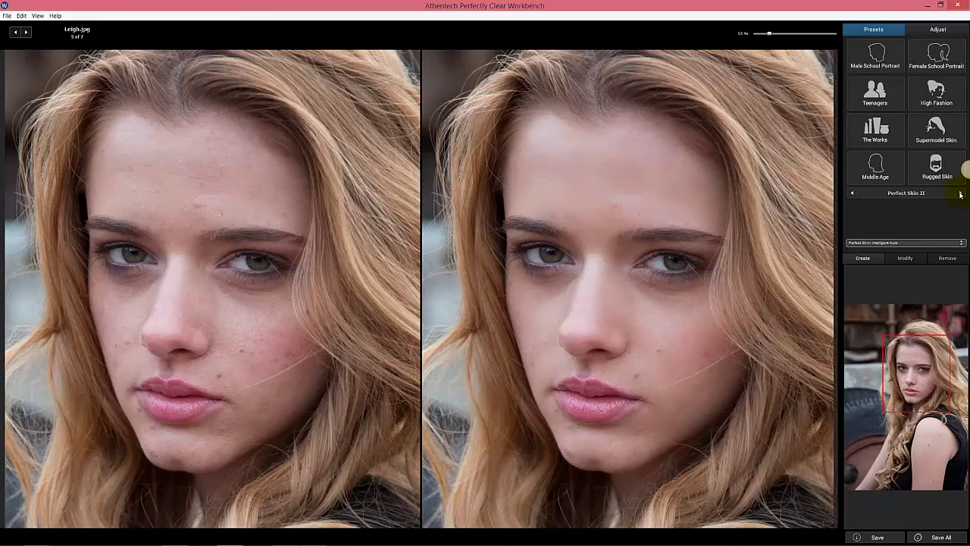
click(961, 194)
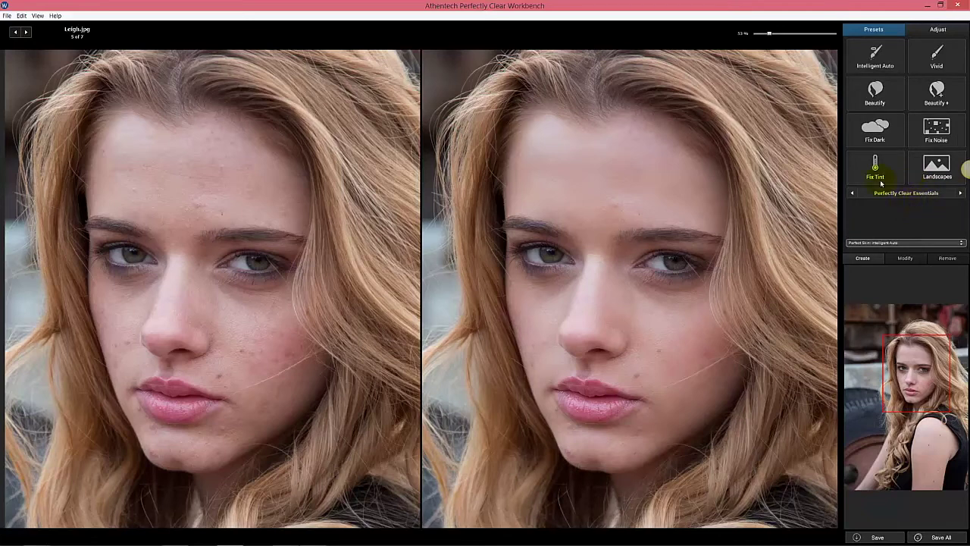
mouse_move(915, 186)
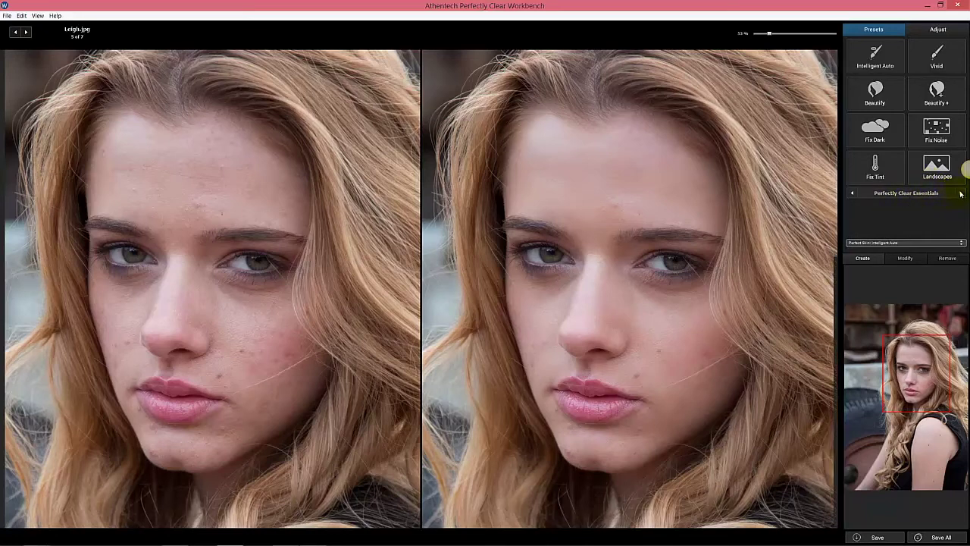
click(960, 193)
click(960, 193)
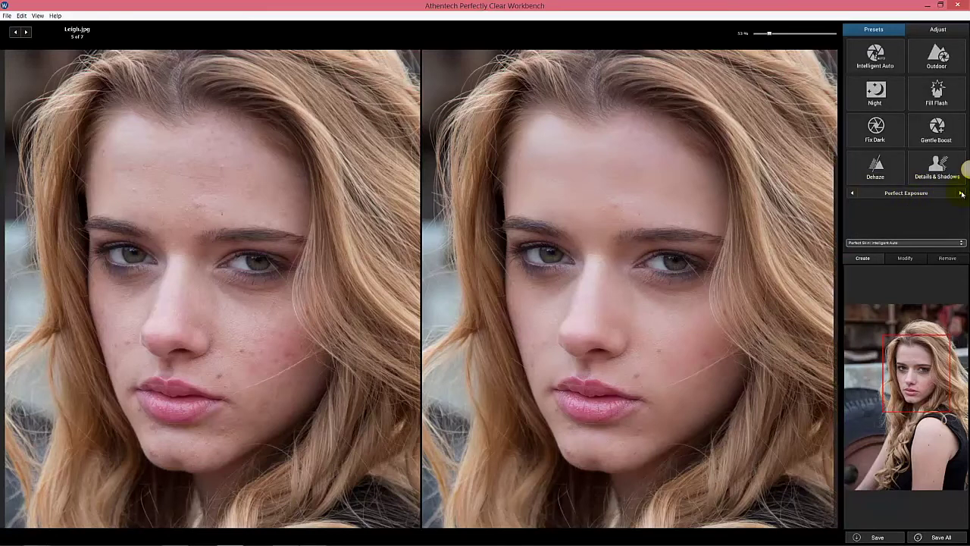
click(962, 193)
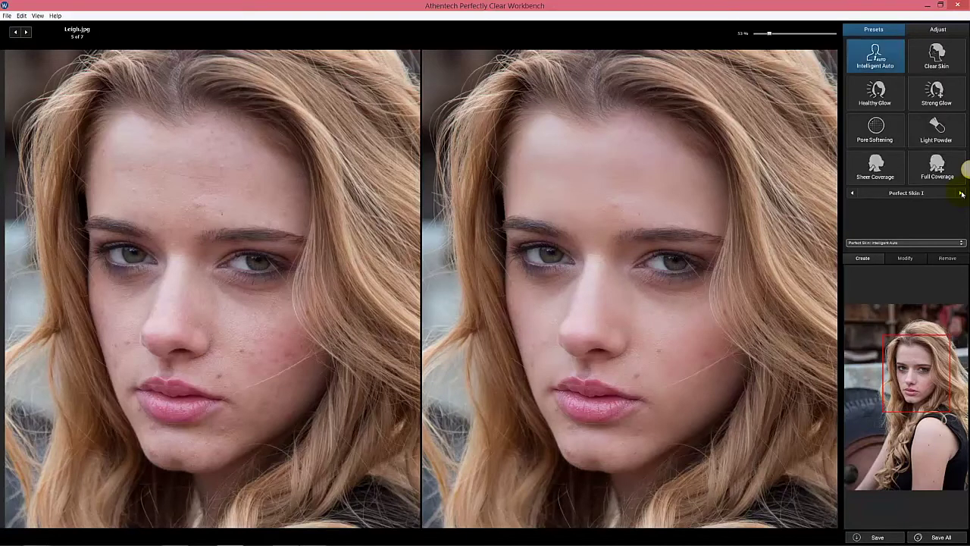
click(961, 194)
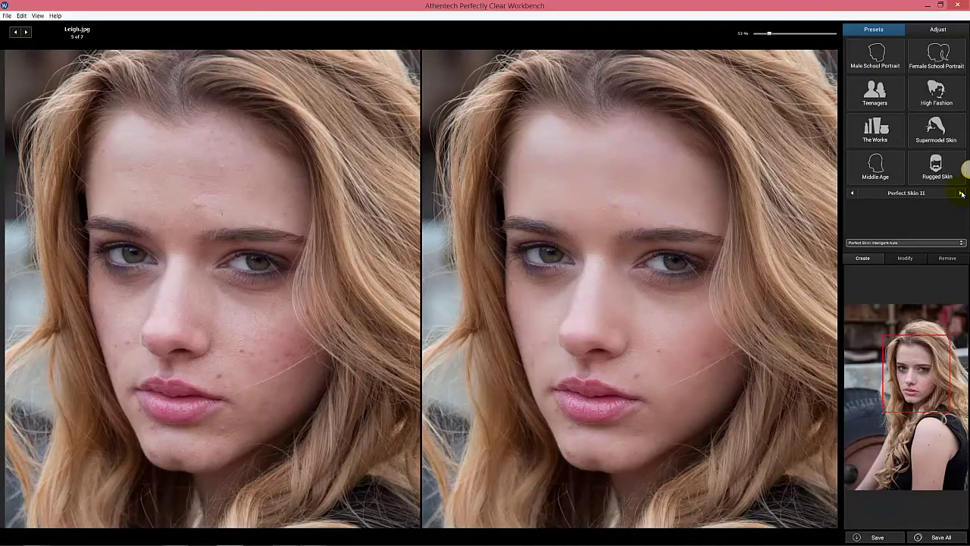
click(962, 194)
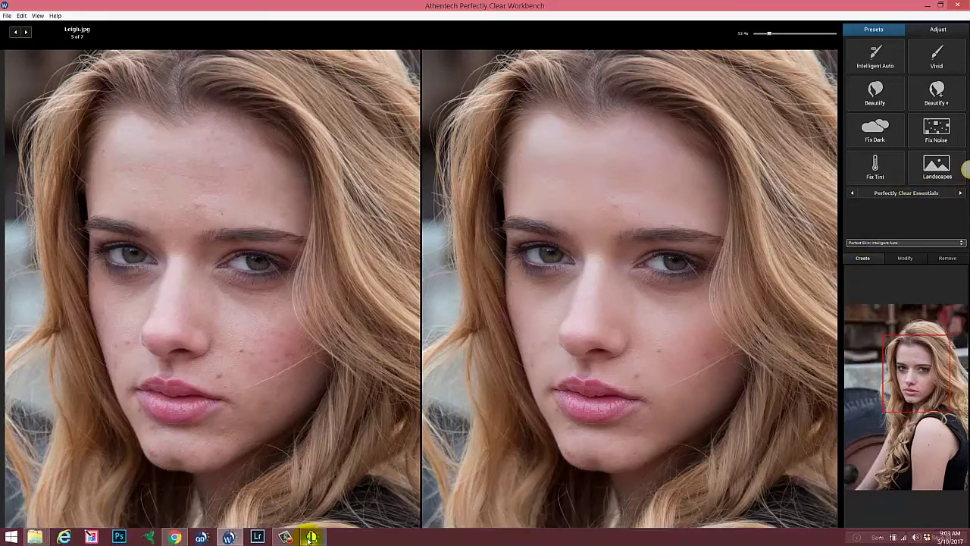
- Bring up Perfectly Clear LAB 5, open System > Preset, and browse the expanded preset list
click(311, 537)
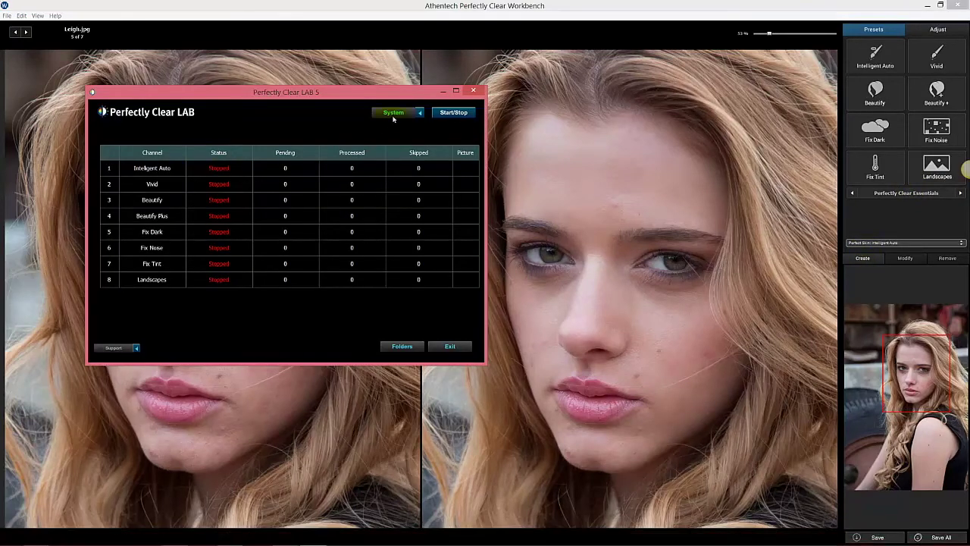
click(422, 113)
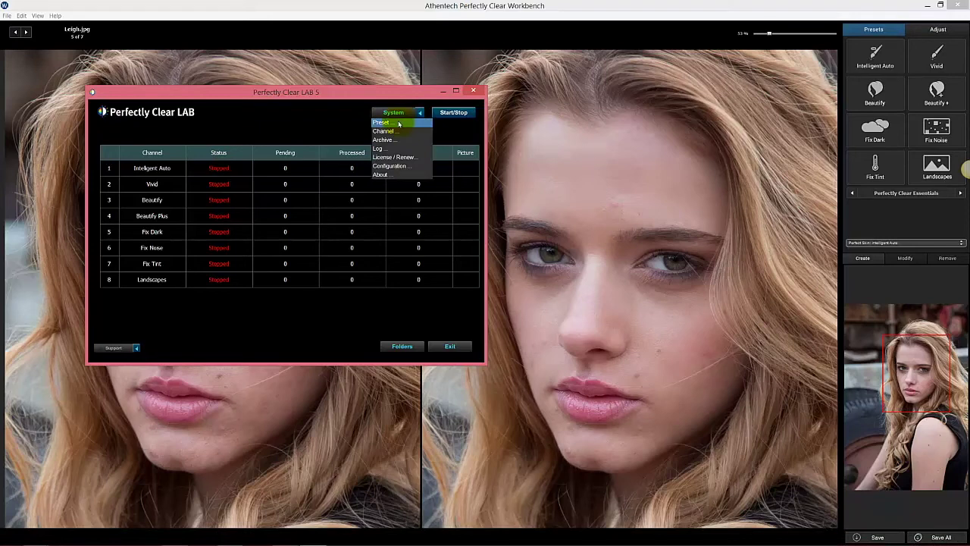
click(399, 123)
click(254, 119)
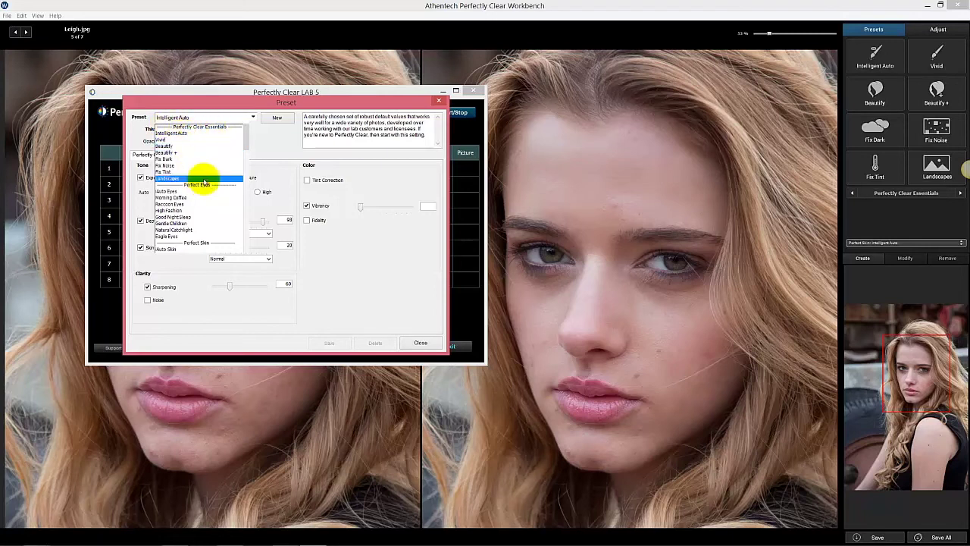
scroll(244, 144, down, 5)
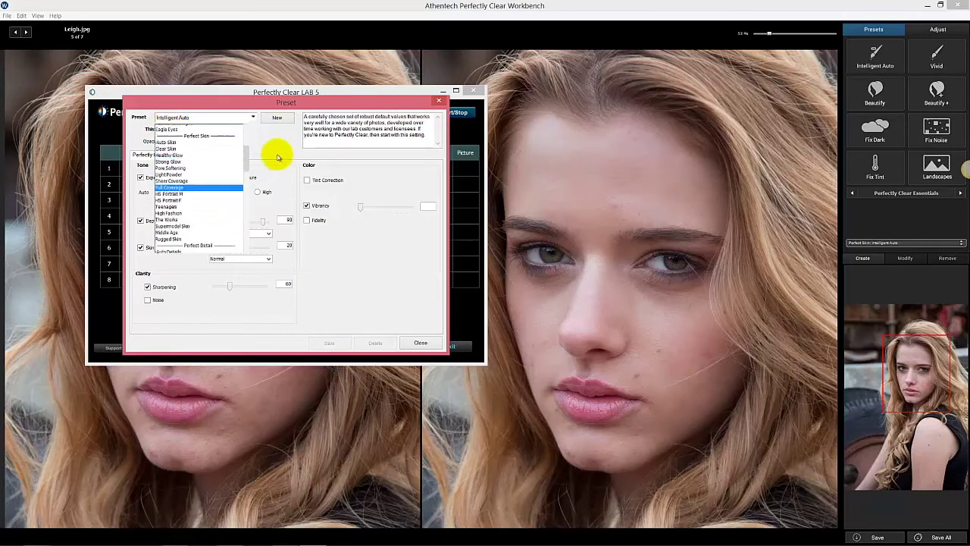
drag(245, 155, 251, 198)
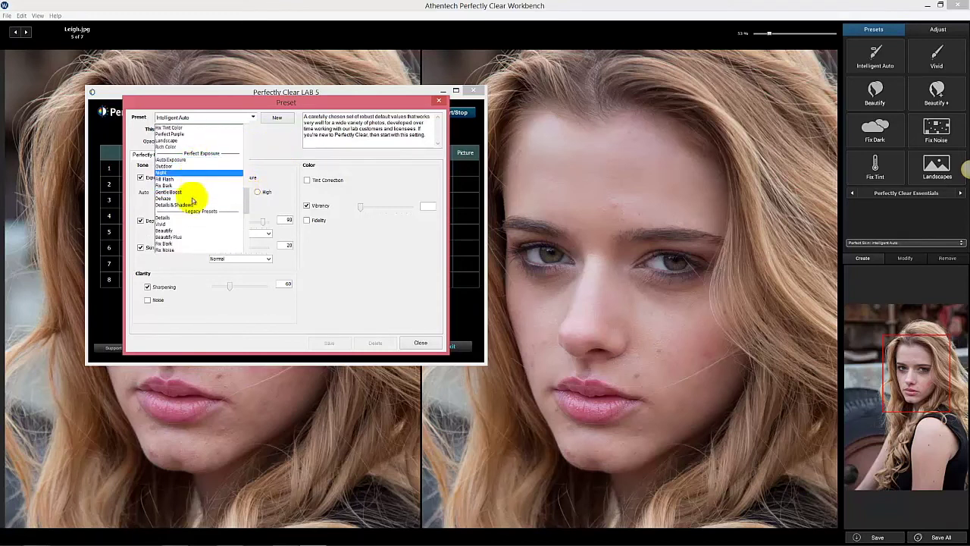
drag(248, 199, 245, 181)
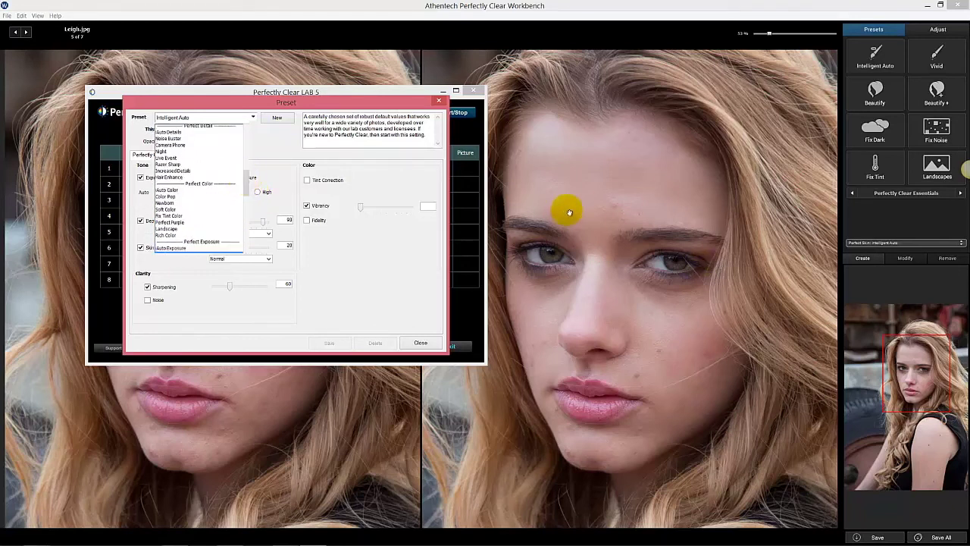
drag(245, 180, 243, 169)
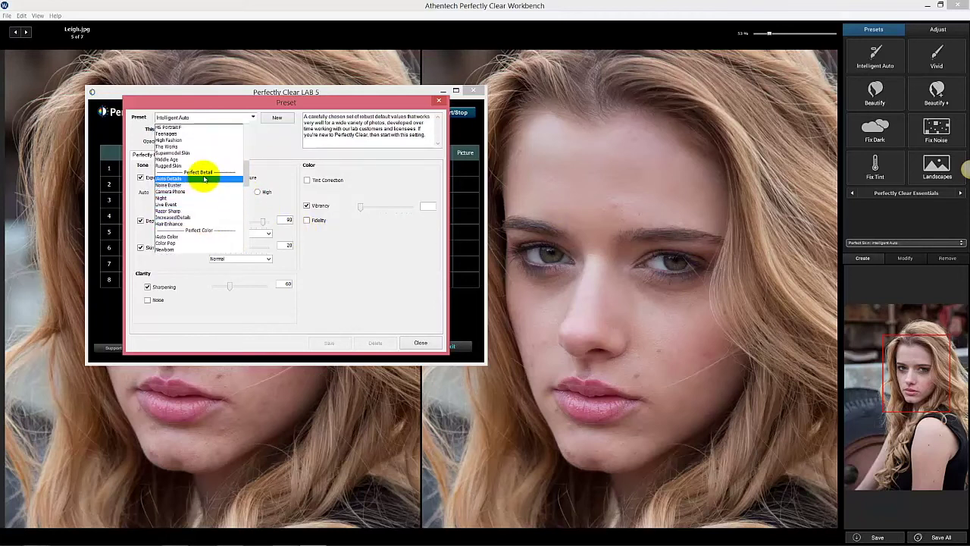
drag(249, 174, 245, 151)
scroll(245, 185, up, 10)
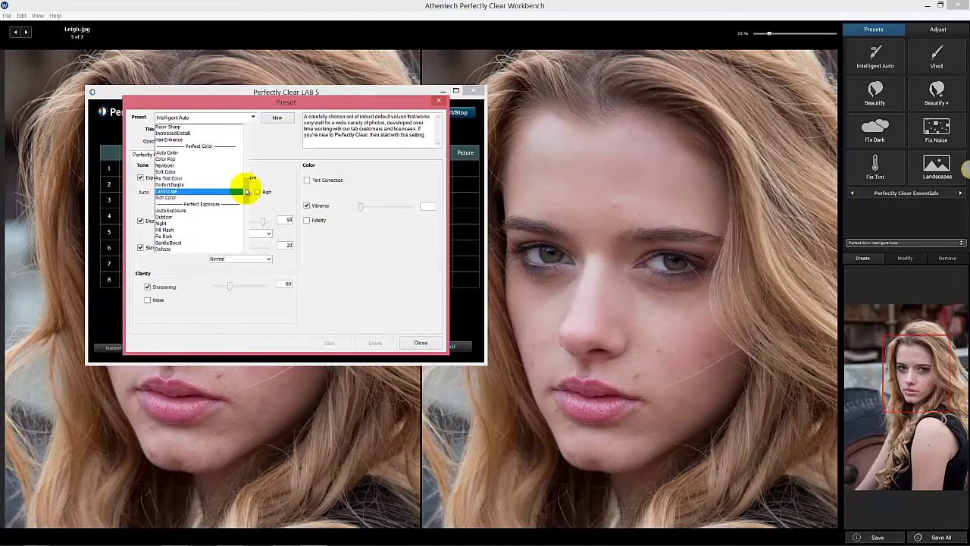
scroll(246, 191, up, 10)
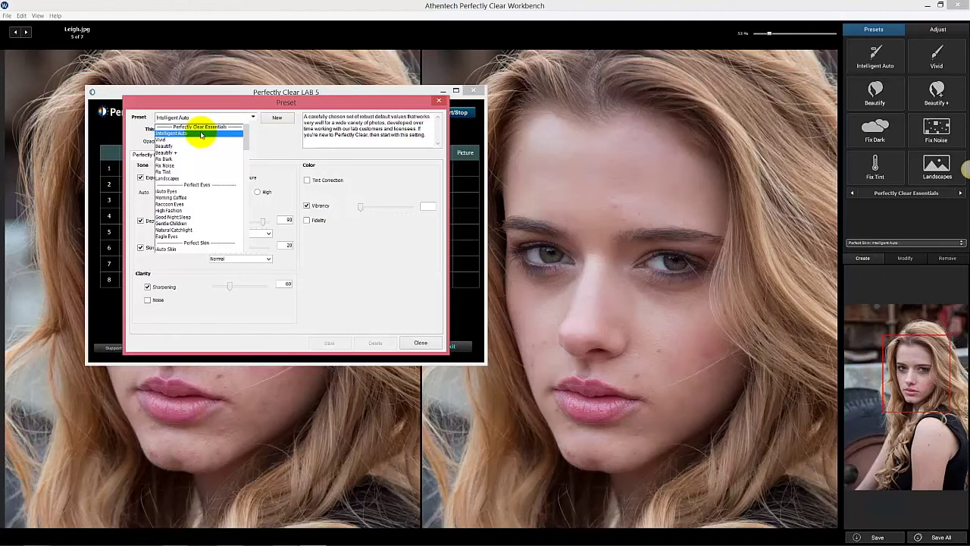
drag(243, 134, 245, 146)
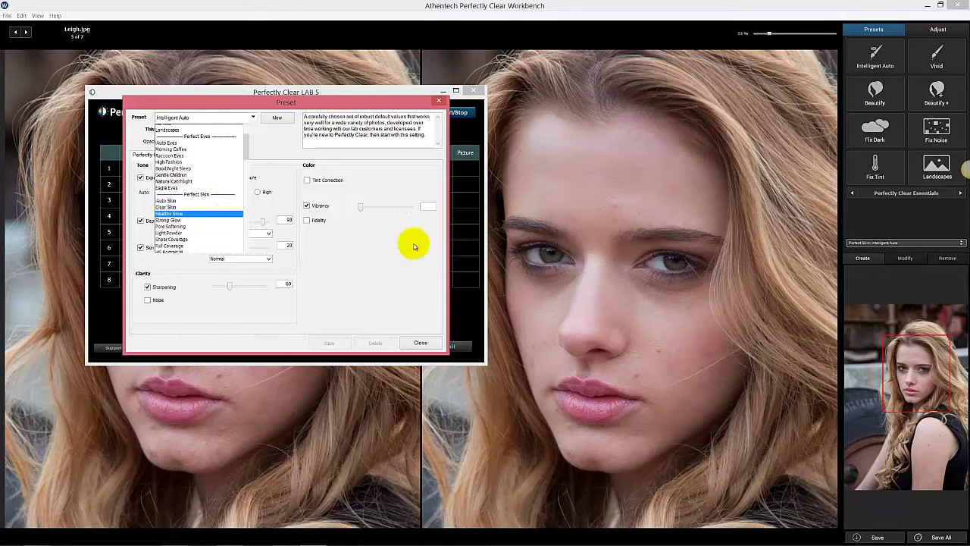
- Reopen the Preset dialog and enable Light Diffusion under Skin & Eyes, raised to 71
click(418, 340)
click(421, 342)
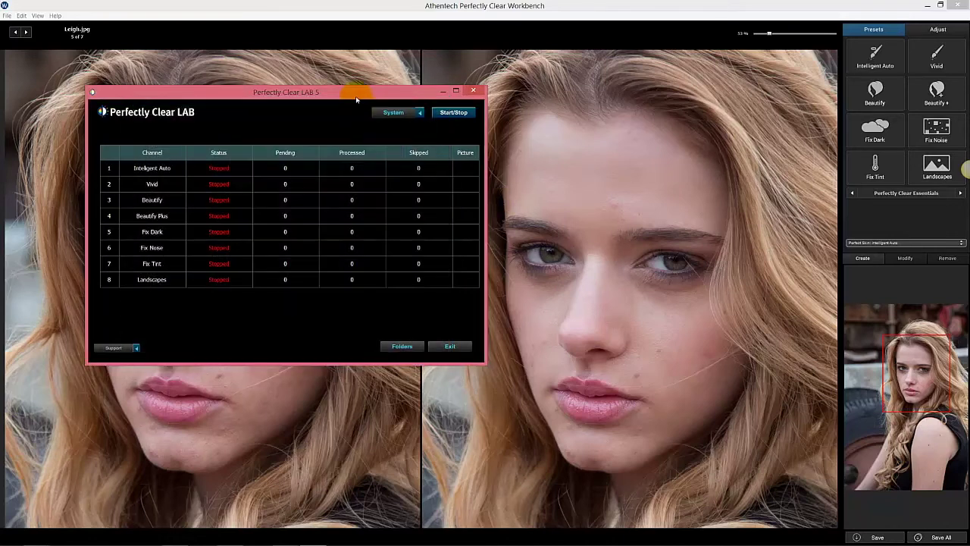
click(422, 113)
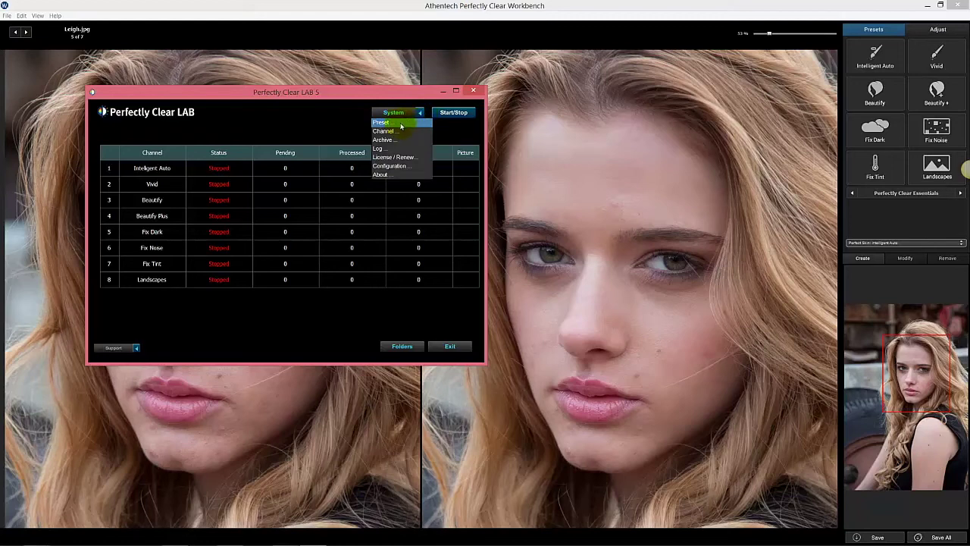
click(399, 123)
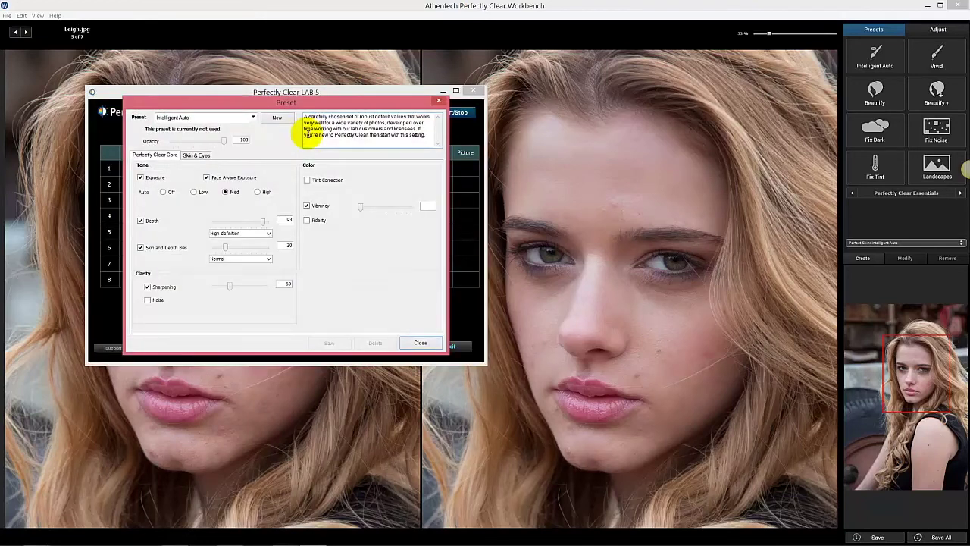
click(196, 156)
click(295, 173)
mouse_move(381, 179)
mouse_down()
mouse_move(369, 175)
mouse_move(392, 176)
mouse_up()
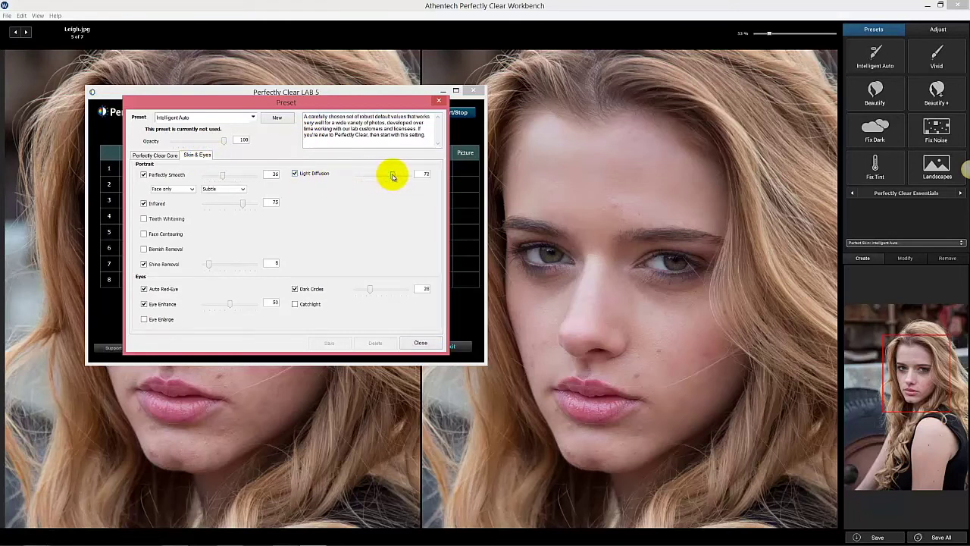
- Enable Fidelity in the Core settings at level 62, Standard mode
click(156, 155)
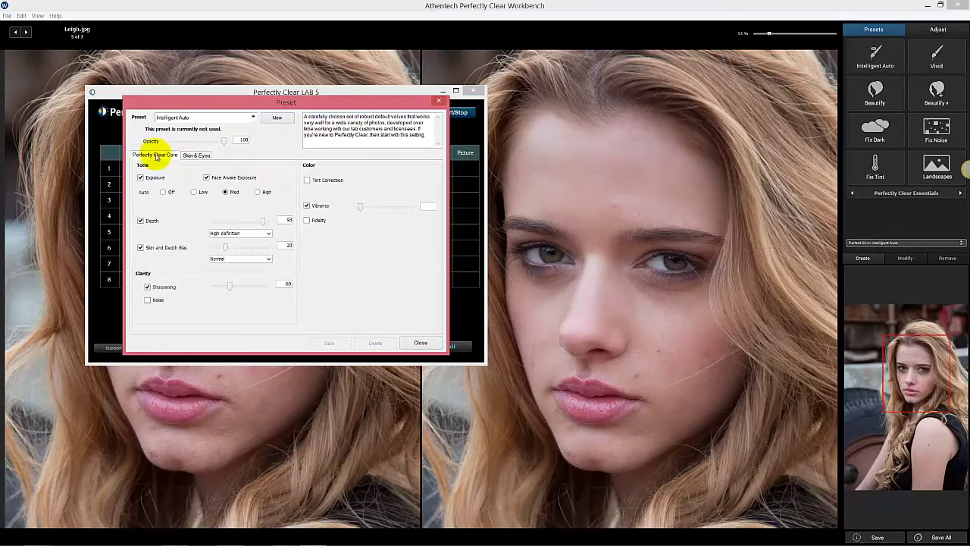
click(308, 220)
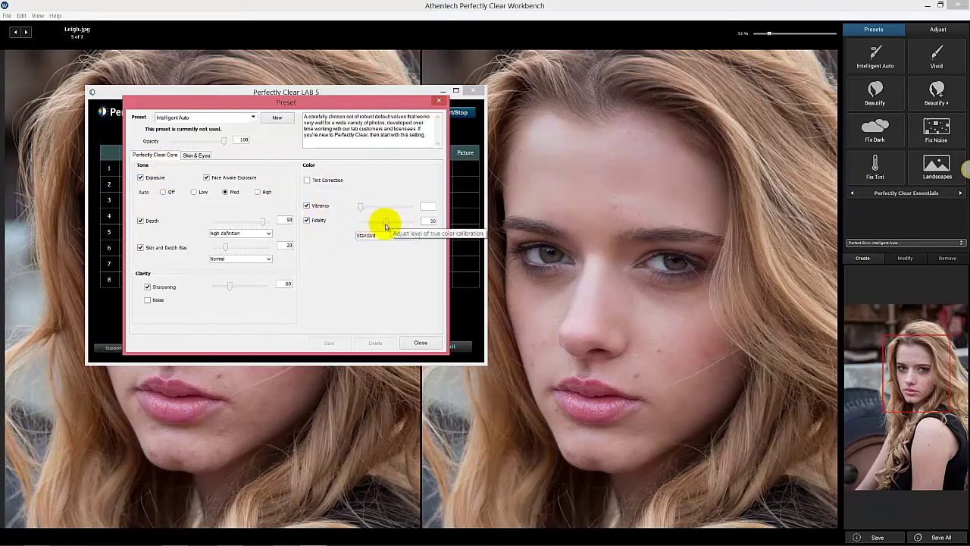
mouse_move(384, 220)
mouse_down()
mouse_move(372, 222)
mouse_move(392, 225)
mouse_up()
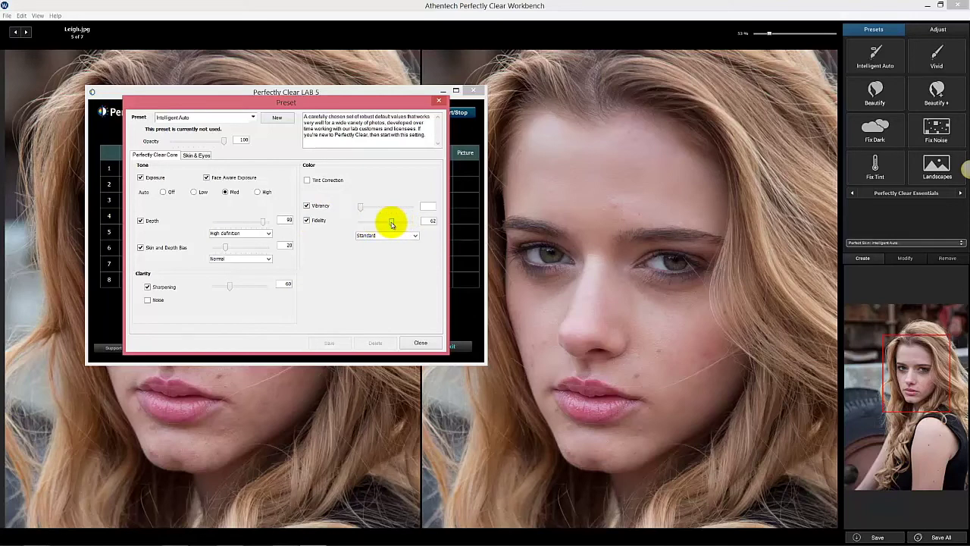
- Turn on Light Diffusion for the boy's portrait, then load the blue iris photo
click(26, 32)
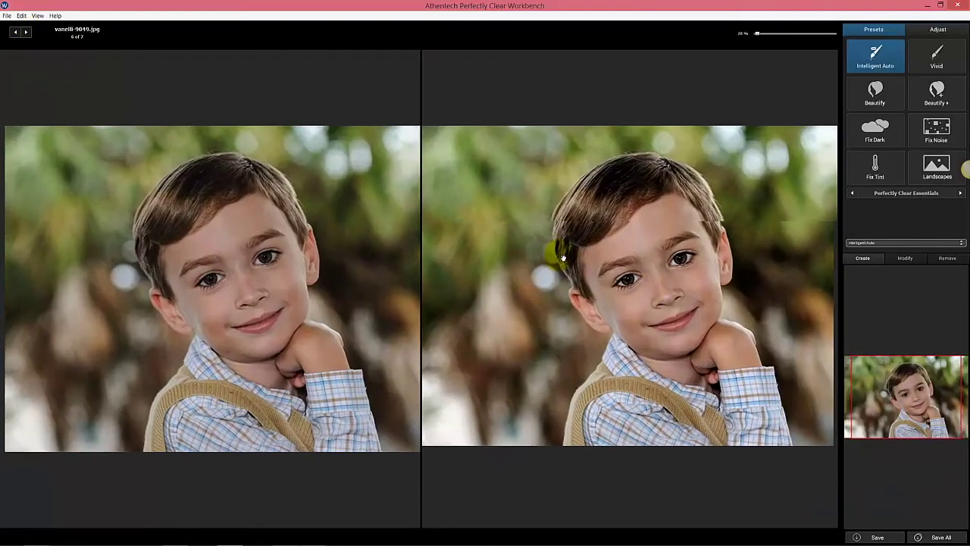
click(947, 32)
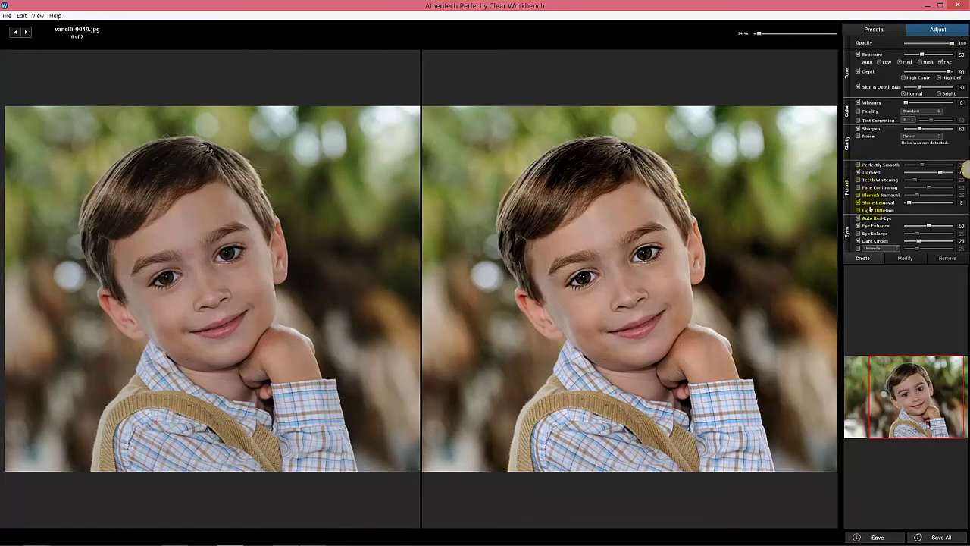
click(872, 213)
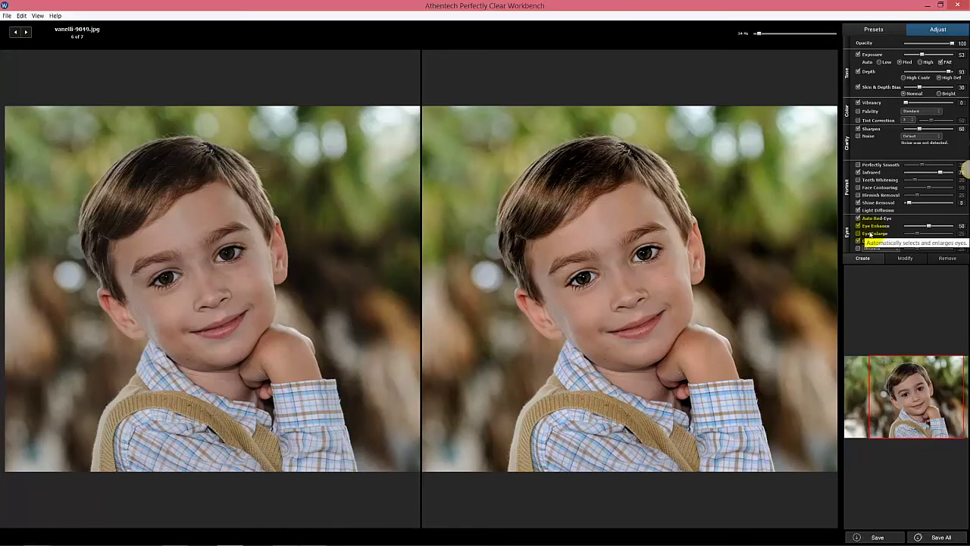
click(25, 33)
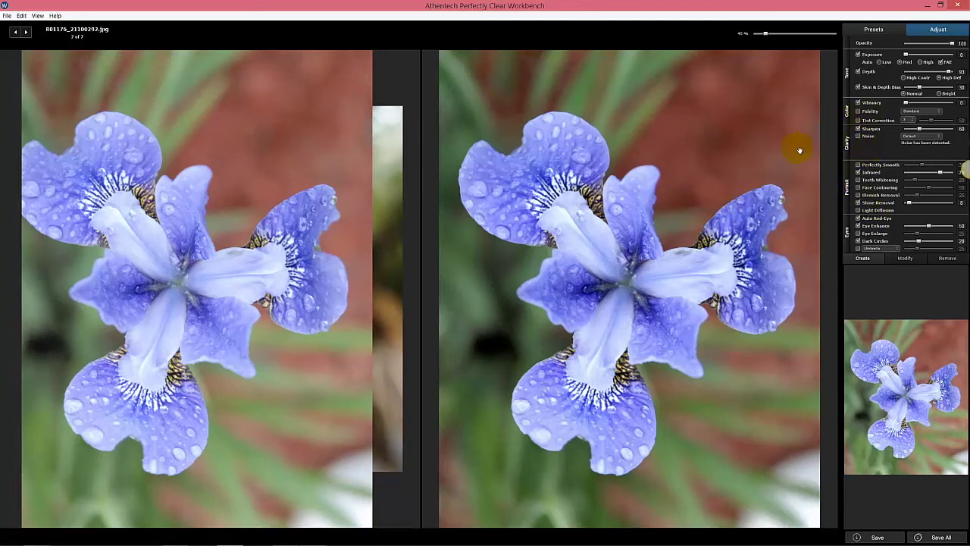
- Switch the iris photo's Fidelity mode from Standard to Vivid and raise Vibrancy to 9
mouse_move(870, 121)
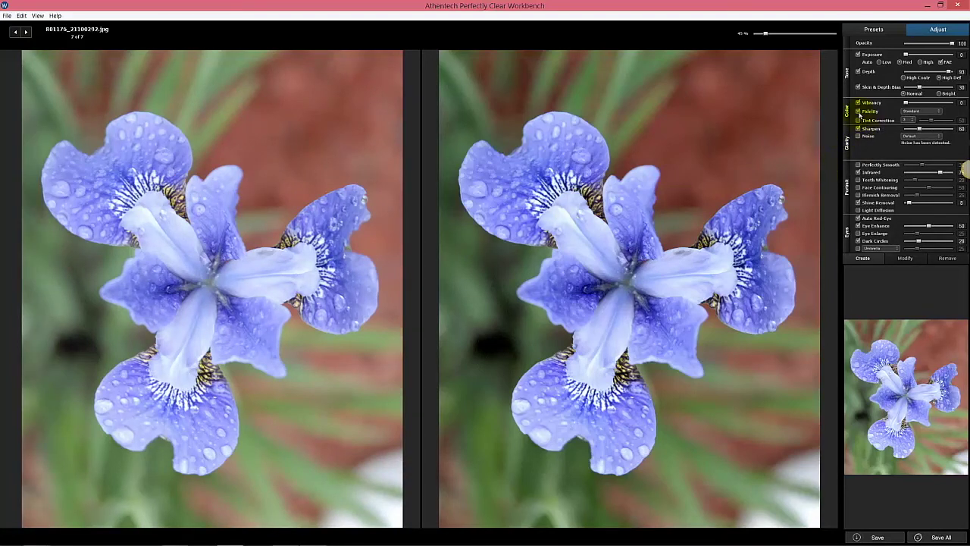
click(516, 189)
click(914, 112)
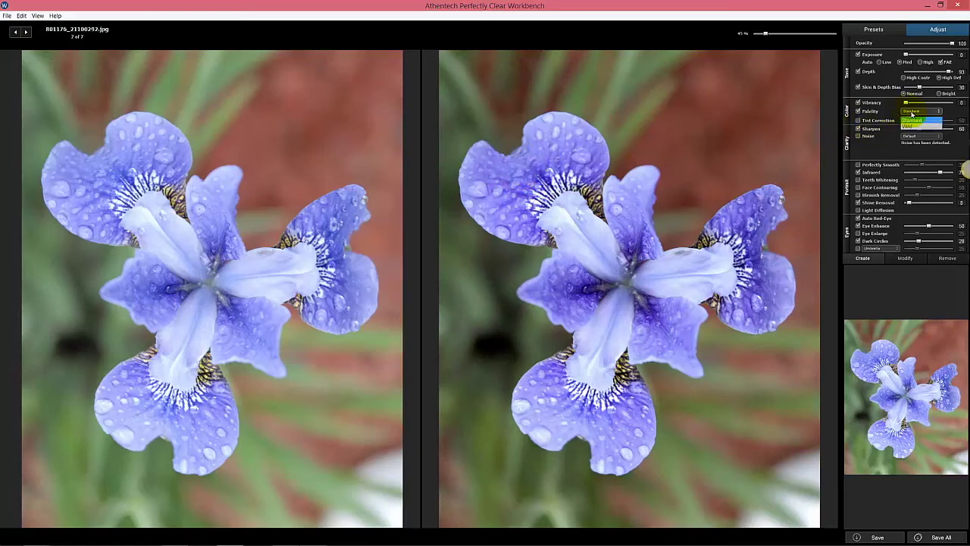
click(914, 127)
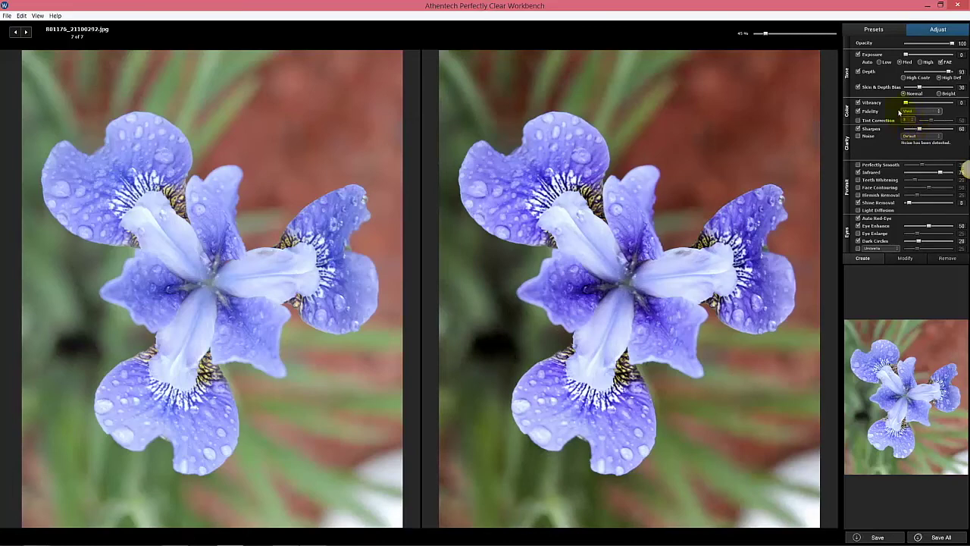
mouse_move(899, 113)
drag(906, 103, 910, 103)
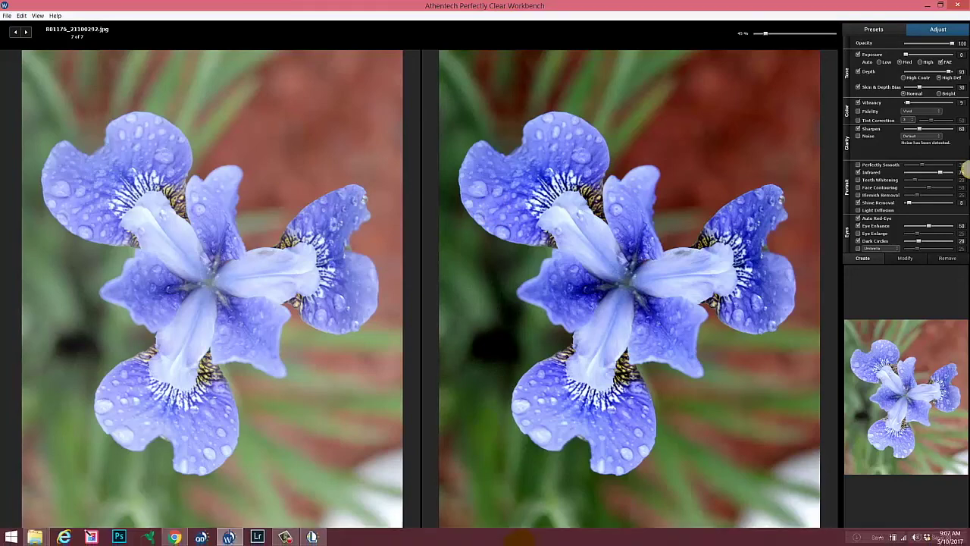
- Close LAB's Preset dialog, move and enlarge its window, and open Support > Contact us
click(312, 536)
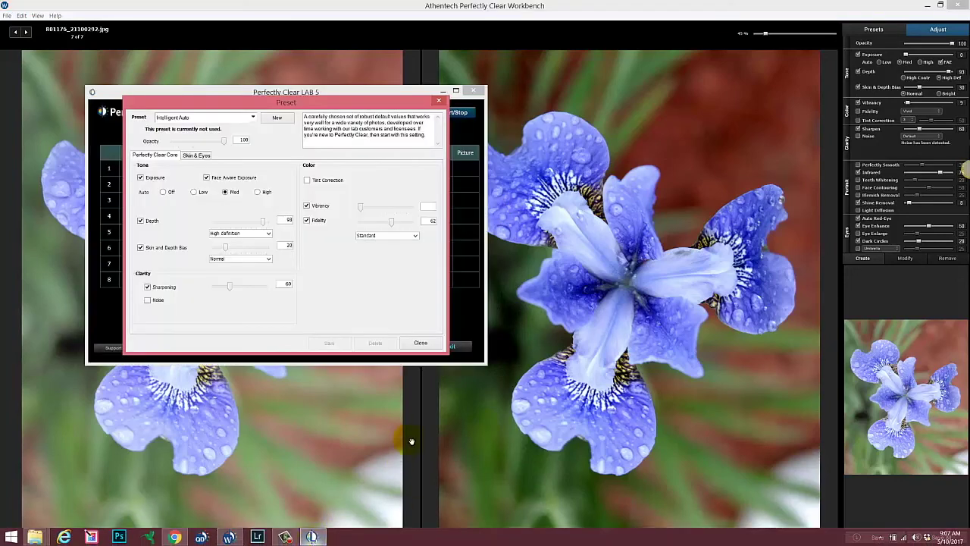
click(439, 101)
drag(391, 96, 426, 144)
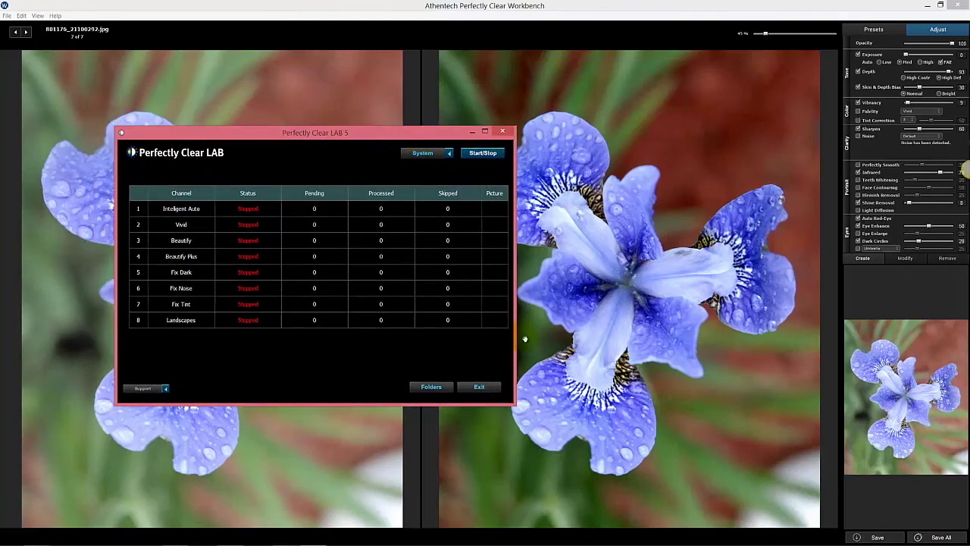
drag(515, 406, 572, 441)
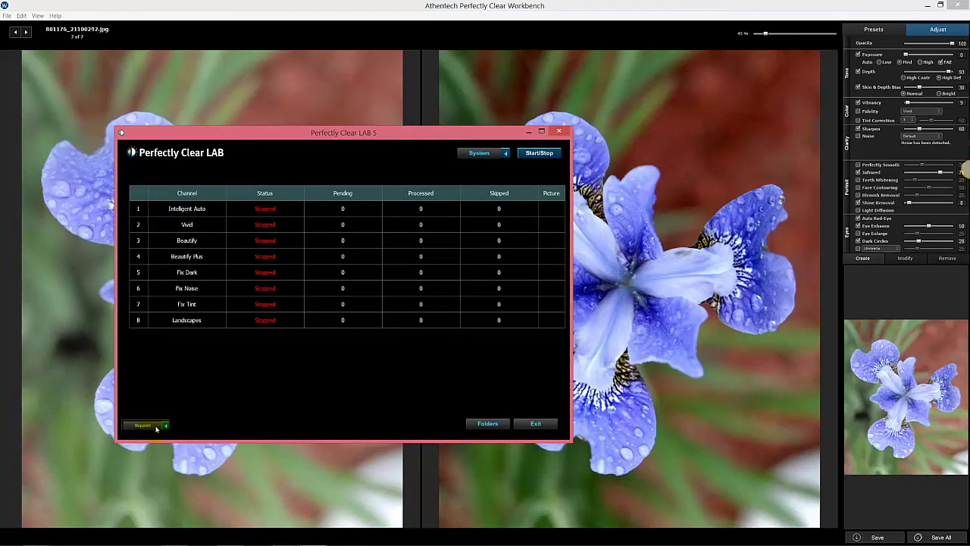
click(156, 426)
click(151, 418)
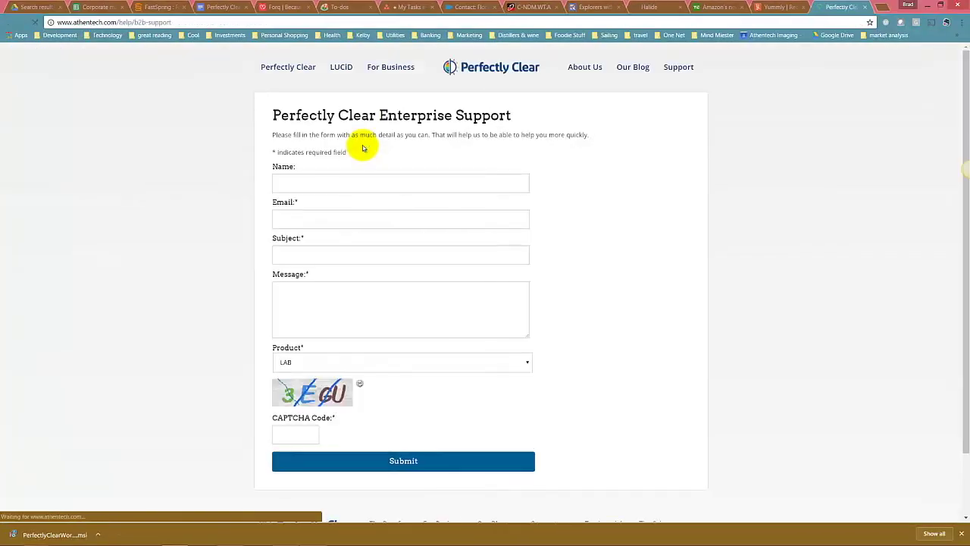
- Focus the support form's Name field, then bring LAB forward and open its Support options
click(319, 185)
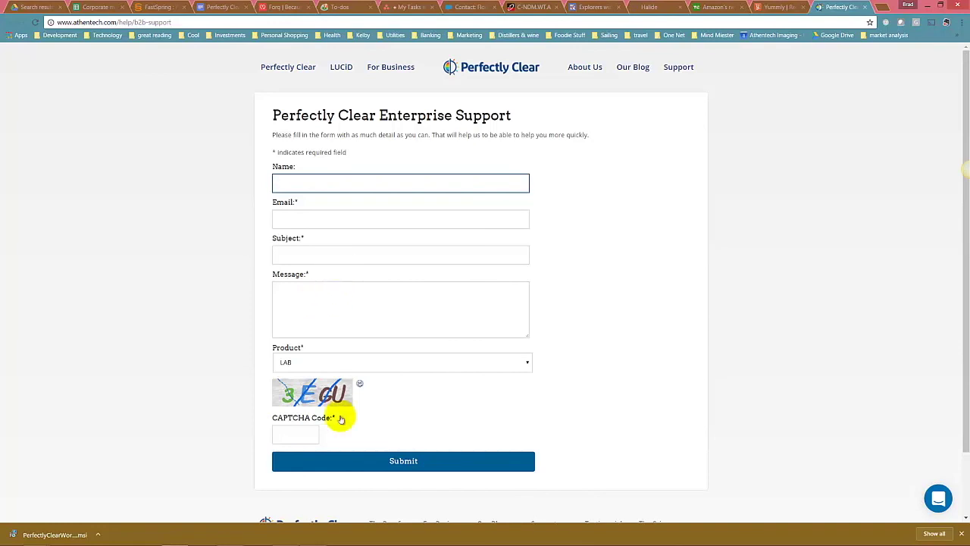
mouse_move(376, 540)
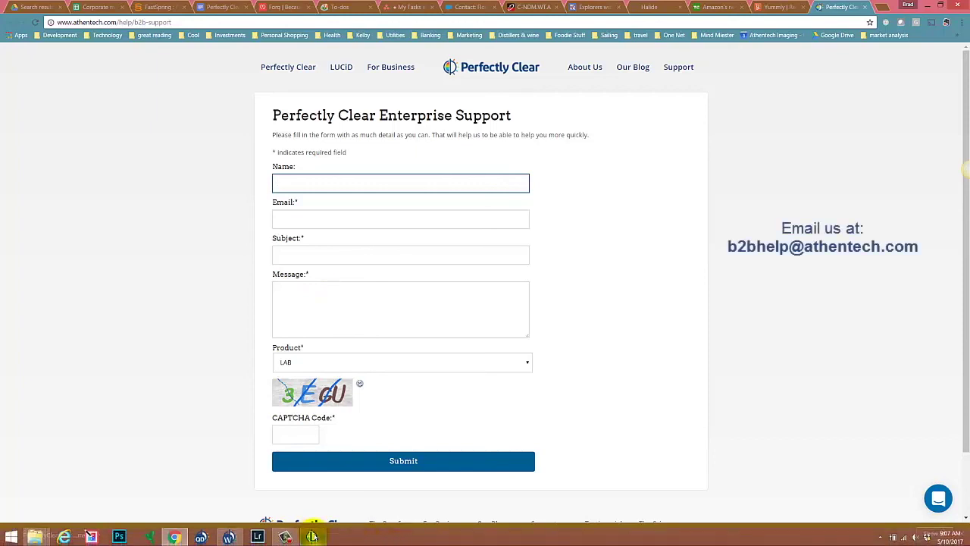
mouse_move(312, 537)
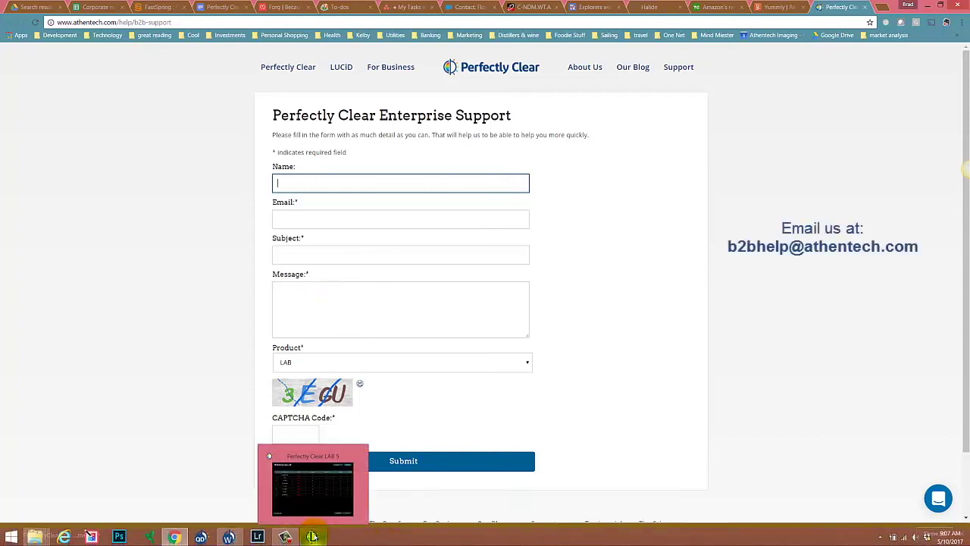
click(312, 537)
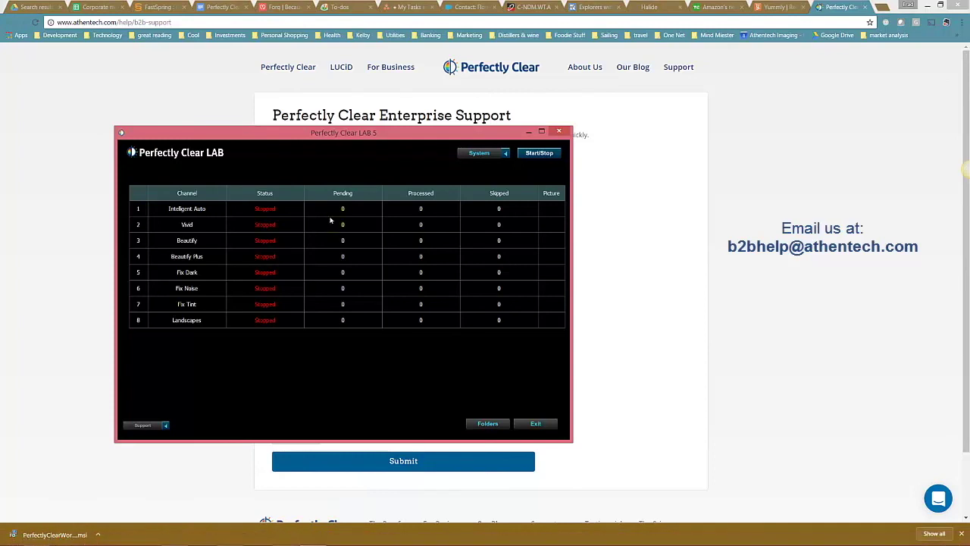
click(163, 426)
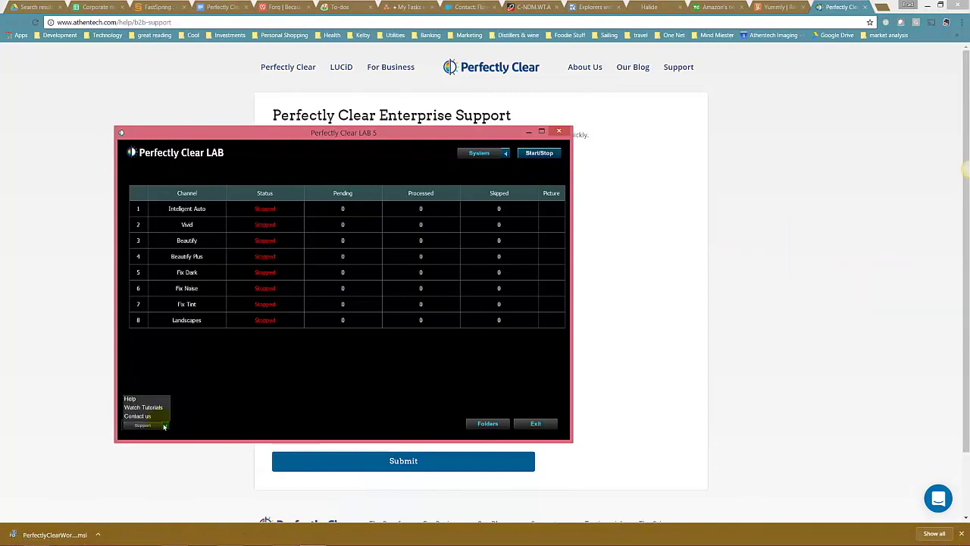
click(154, 401)
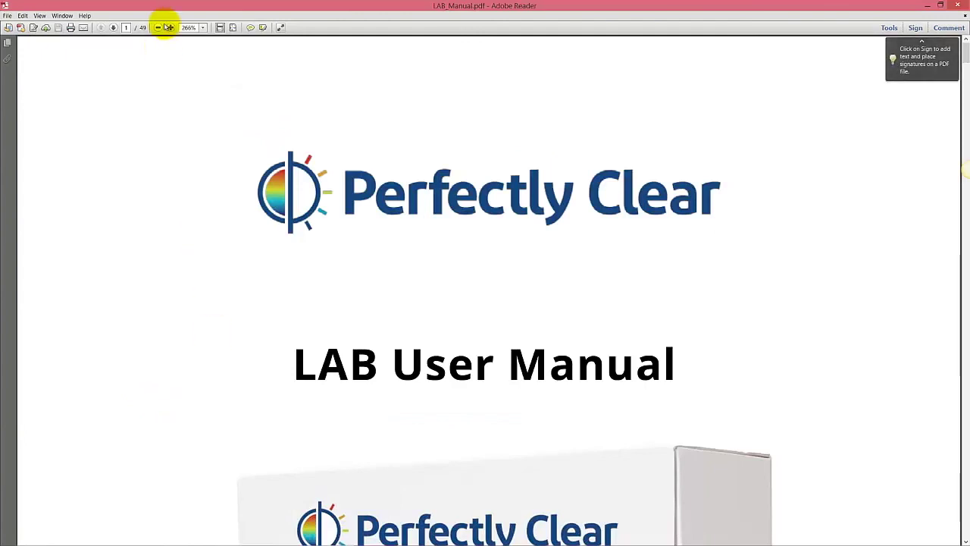
click(157, 28)
click(158, 27)
click(158, 28)
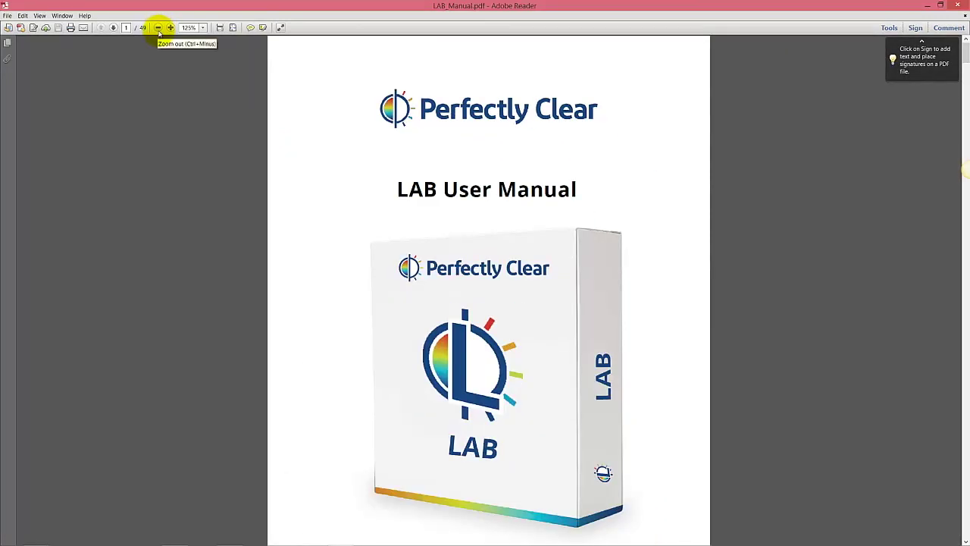
click(158, 27)
scroll(610, 160, down, 2)
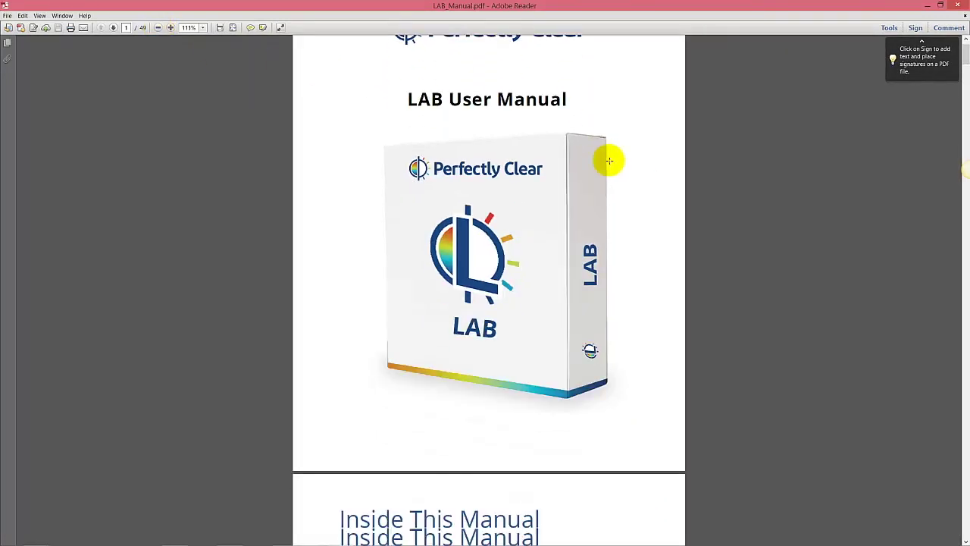
click(956, 10)
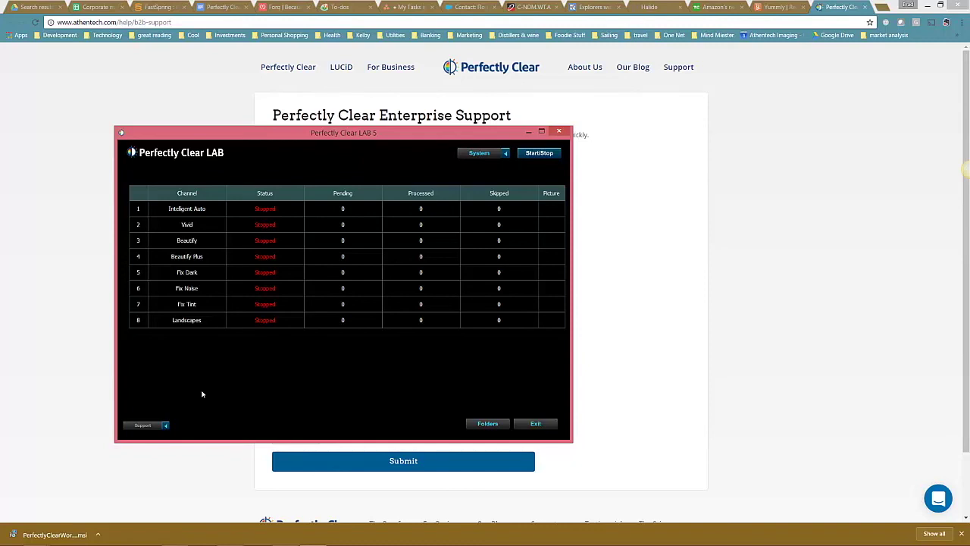
mouse_move(359, 538)
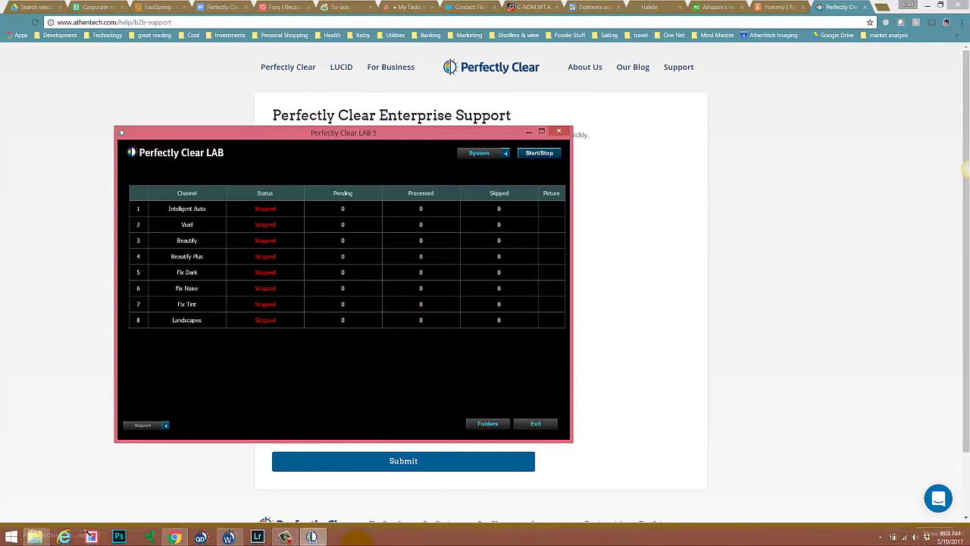